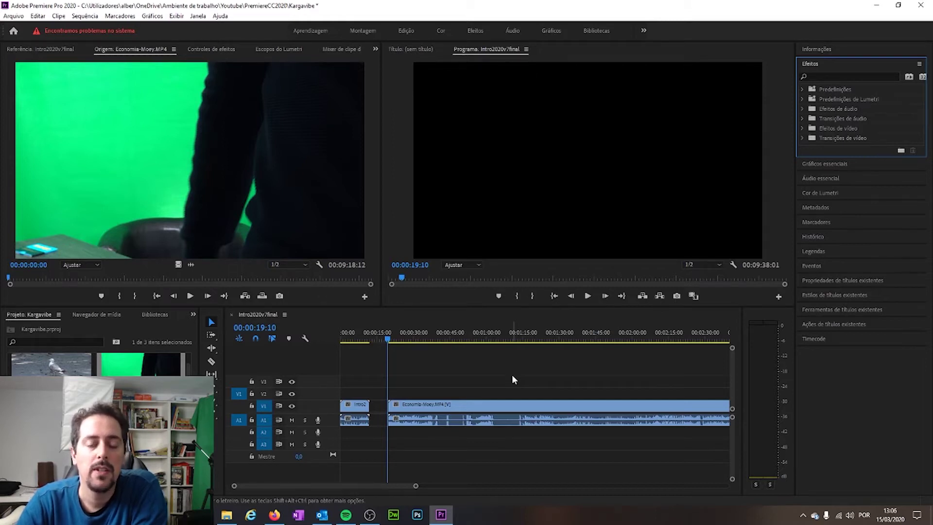
# Play and skim the green-screen footage from after the intro to around 1:47.
pyautogui.click(389, 342)
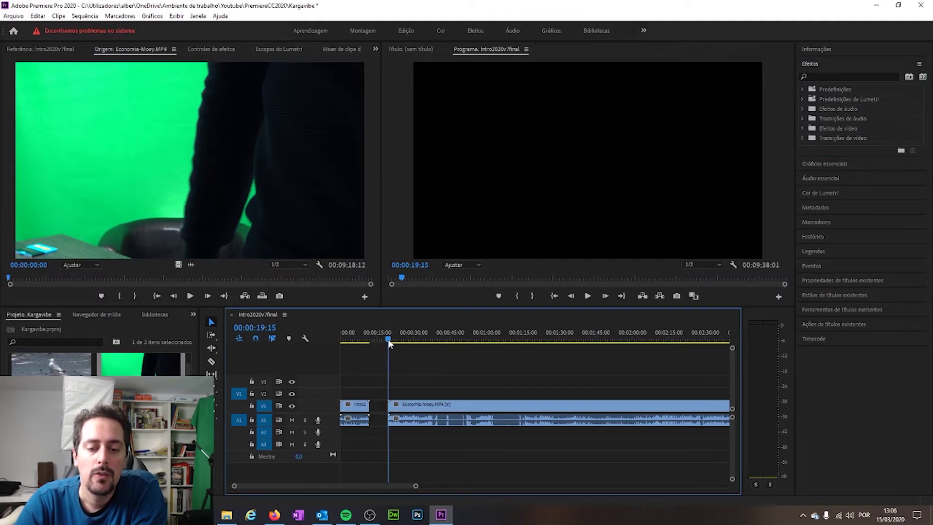
pyautogui.click(586, 296)
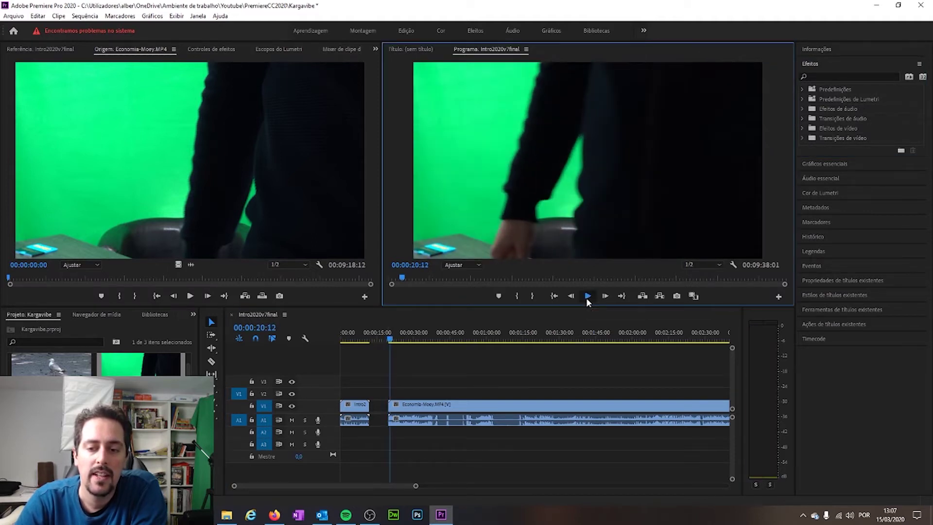
pyautogui.click(587, 297)
pyautogui.moveTo(397, 340); pyautogui.dragTo(501, 339)
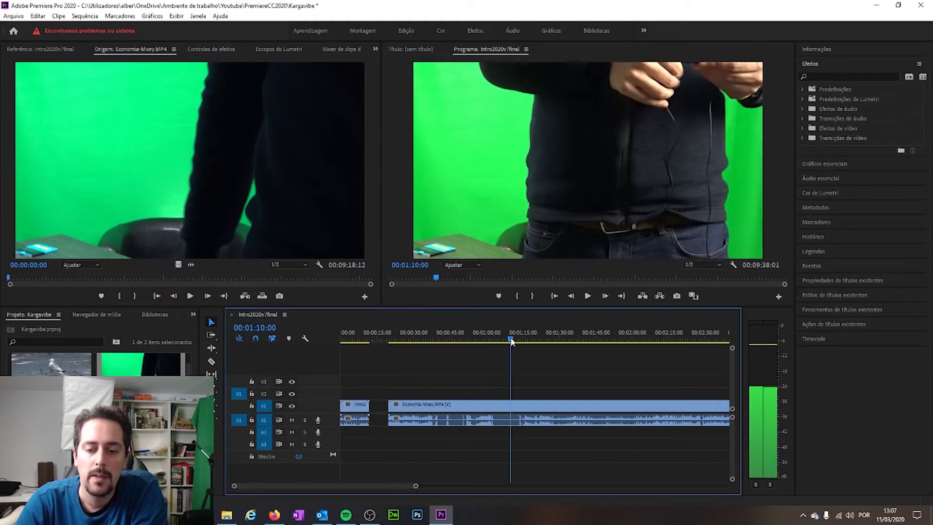
pyautogui.click(587, 297)
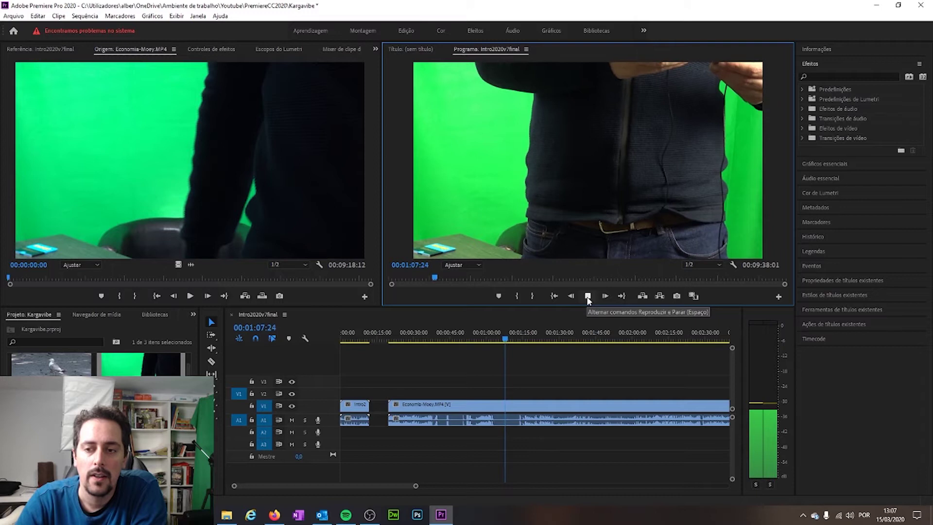
pyautogui.click(587, 298)
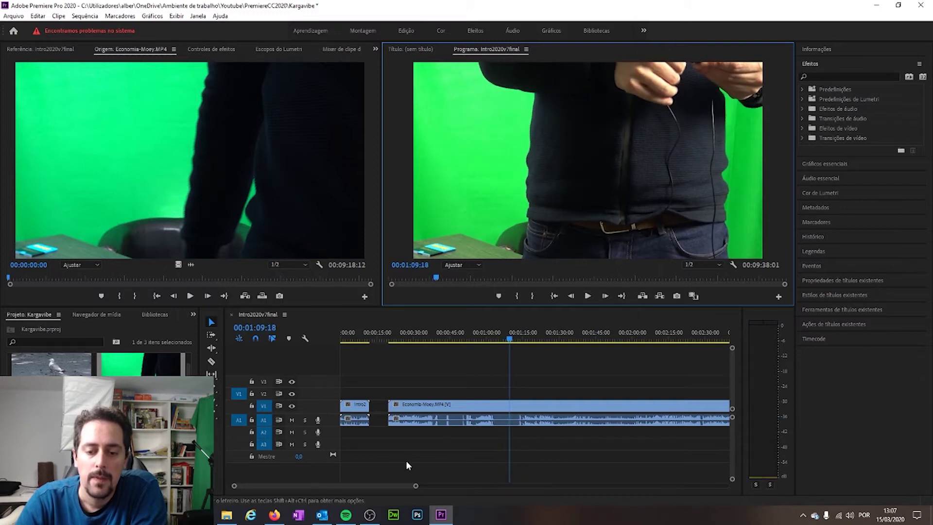
pyautogui.moveTo(365, 482); pyautogui.dragTo(385, 483)
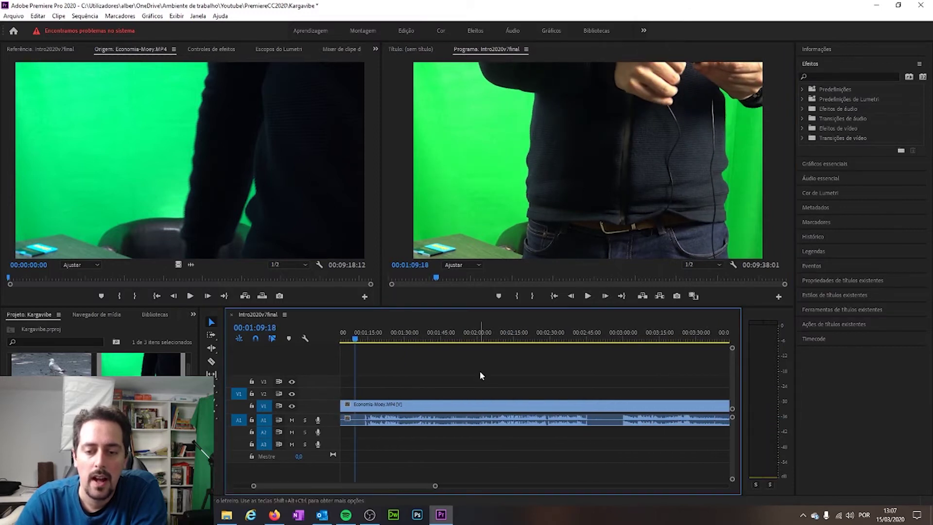
pyautogui.click(502, 337)
pyautogui.moveTo(504, 338)
pyautogui.mouseDown()
pyautogui.moveTo(449, 342)
pyautogui.moveTo(637, 335)
pyautogui.mouseUp()
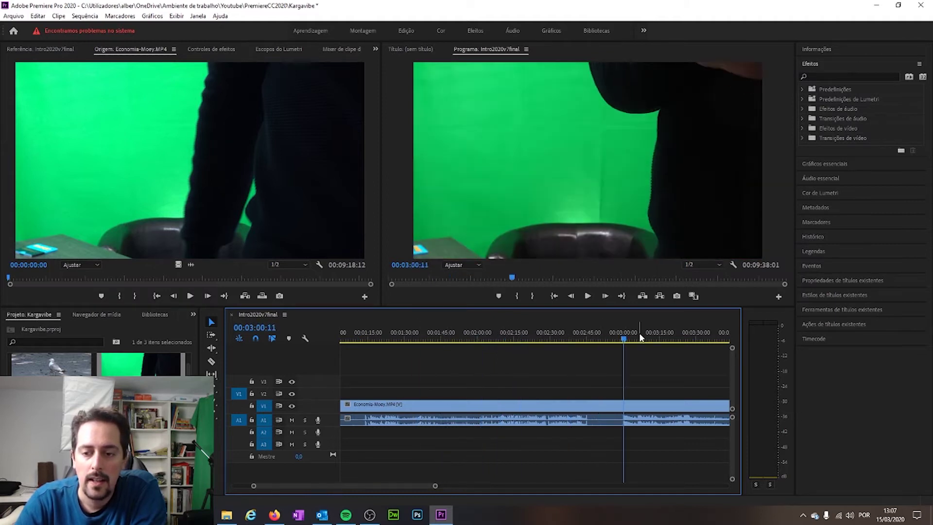
pyautogui.moveTo(403, 485); pyautogui.dragTo(435, 485)
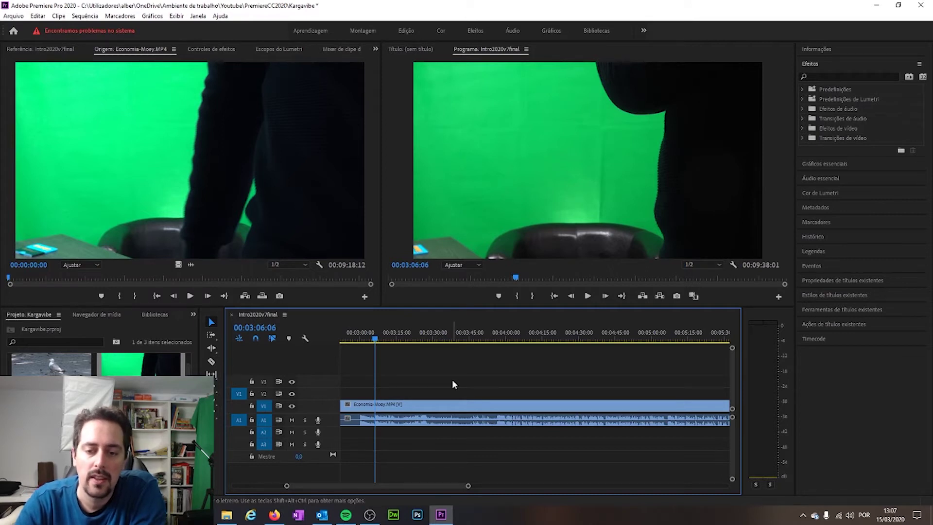
# Narrow in on the presenter's first spoken line just before 00:03:55.
pyautogui.click(455, 333)
pyautogui.click(562, 332)
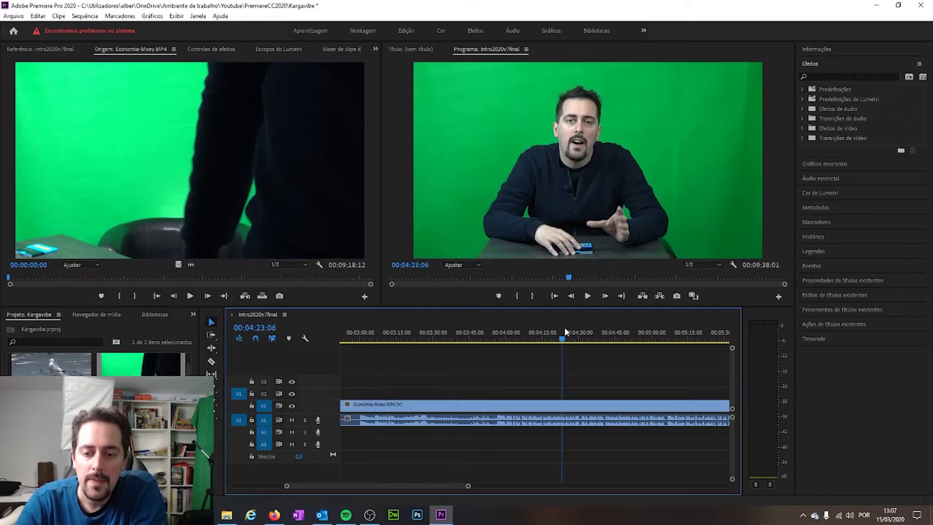
pyautogui.moveTo(544, 333)
pyautogui.mouseDown()
pyautogui.moveTo(484, 335)
pyautogui.moveTo(505, 336)
pyautogui.mouseUp()
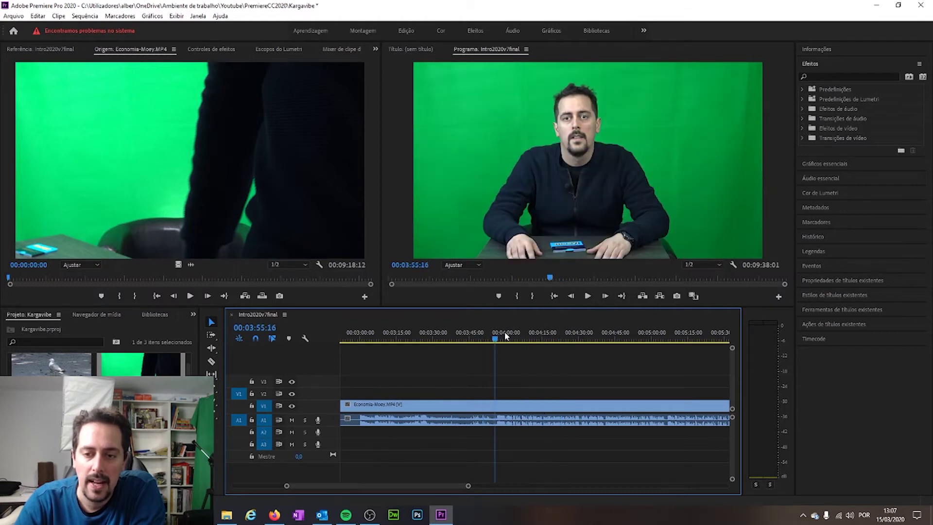
pyautogui.click(587, 297)
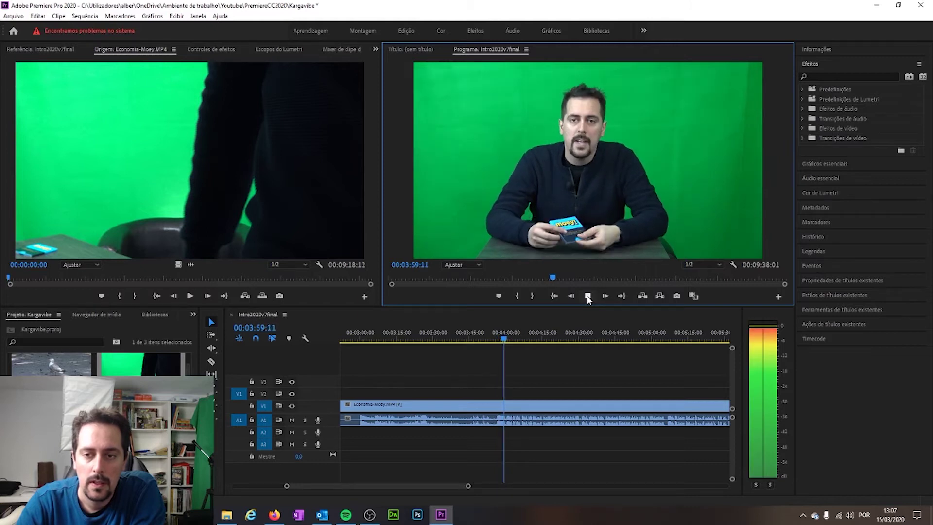
pyautogui.click(588, 296)
pyautogui.moveTo(505, 338); pyautogui.dragTo(496, 343)
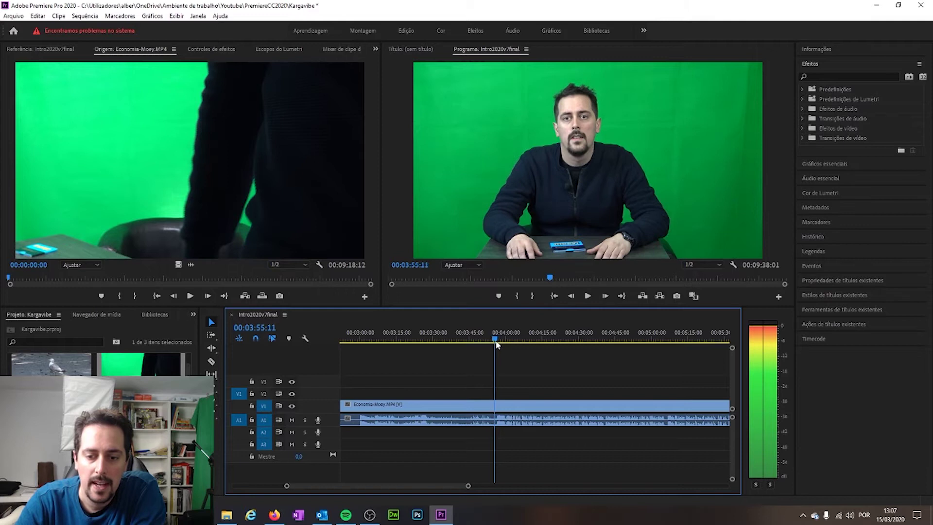
# Zoom in on the timeline and pinpoint the first spoken frame.
pyautogui.press('z')
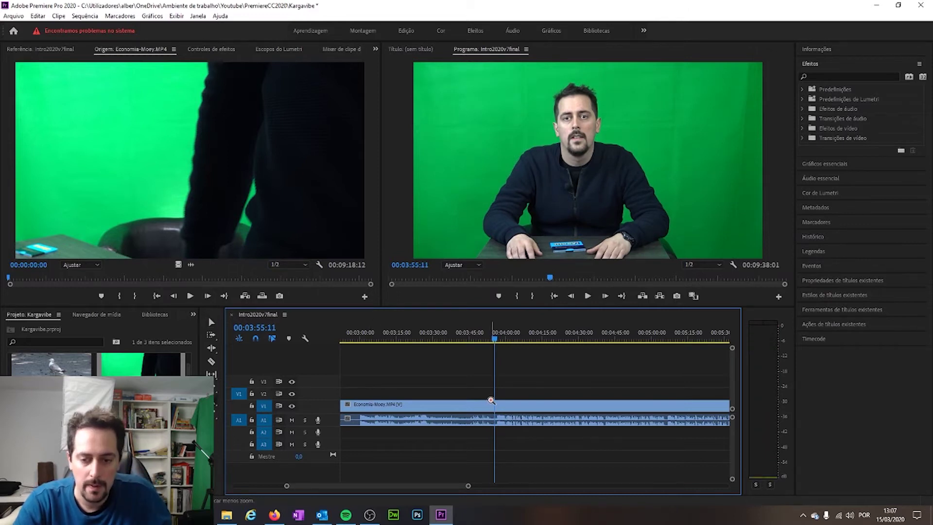
pyautogui.click(490, 400)
pyautogui.click(490, 400)
pyautogui.click(491, 400)
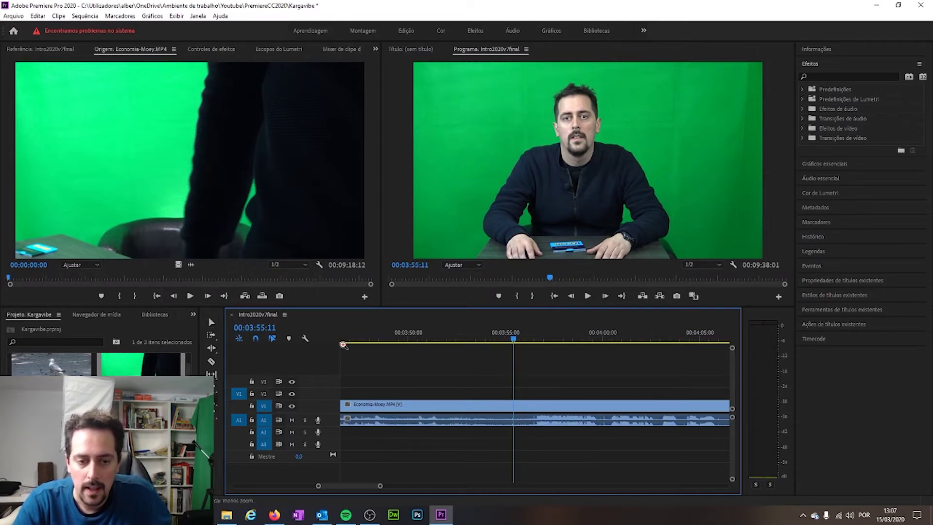
pyautogui.click(588, 295)
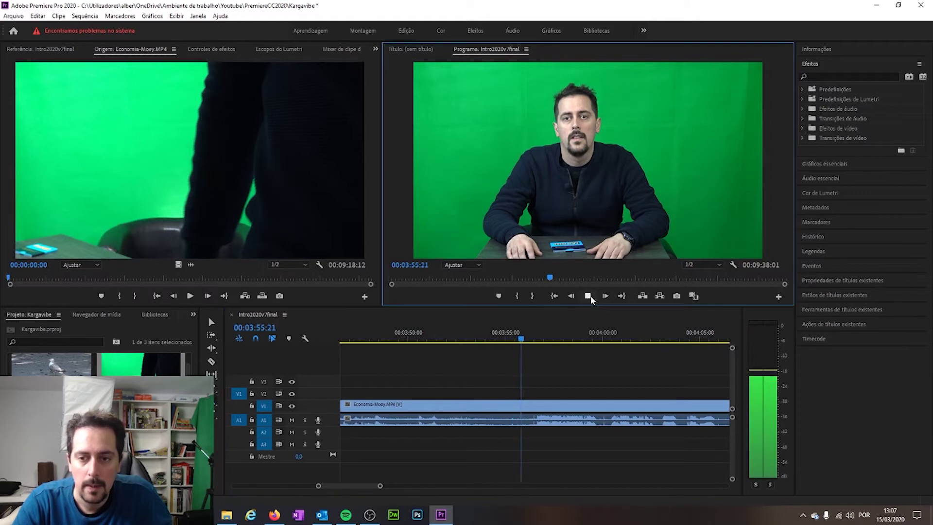
pyautogui.click(589, 296)
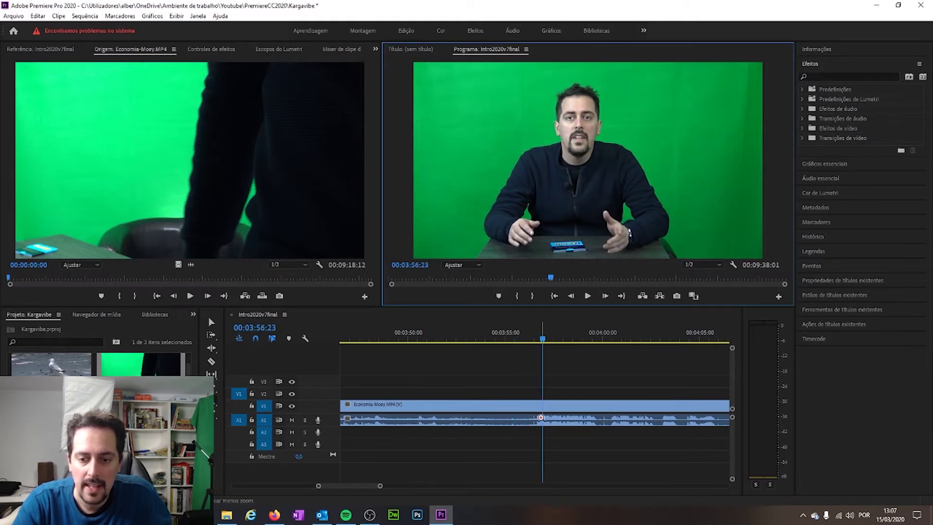
# Split the clip at 00:03:56:23 and delete the footage before the cut.
pyautogui.click(211, 361)
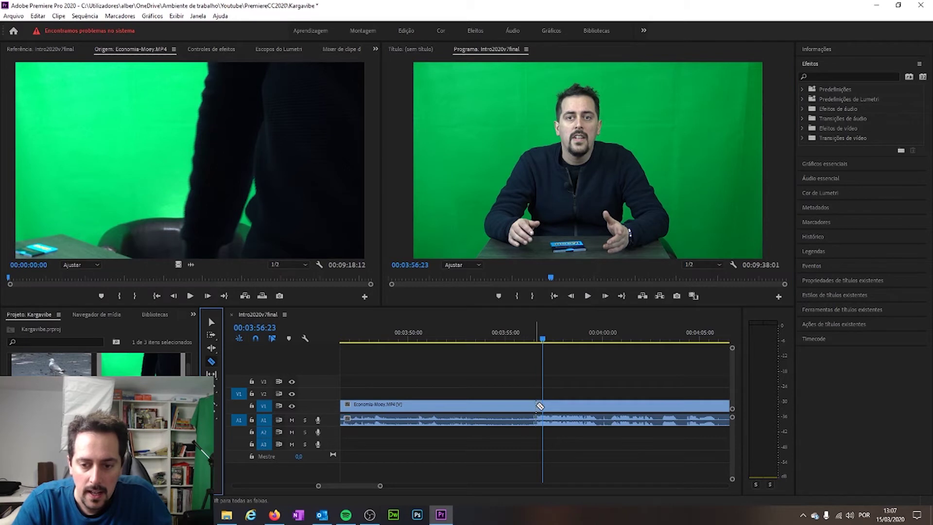
pyautogui.click(536, 405)
pyautogui.click(212, 321)
pyautogui.click(485, 405)
pyautogui.press('Delete')
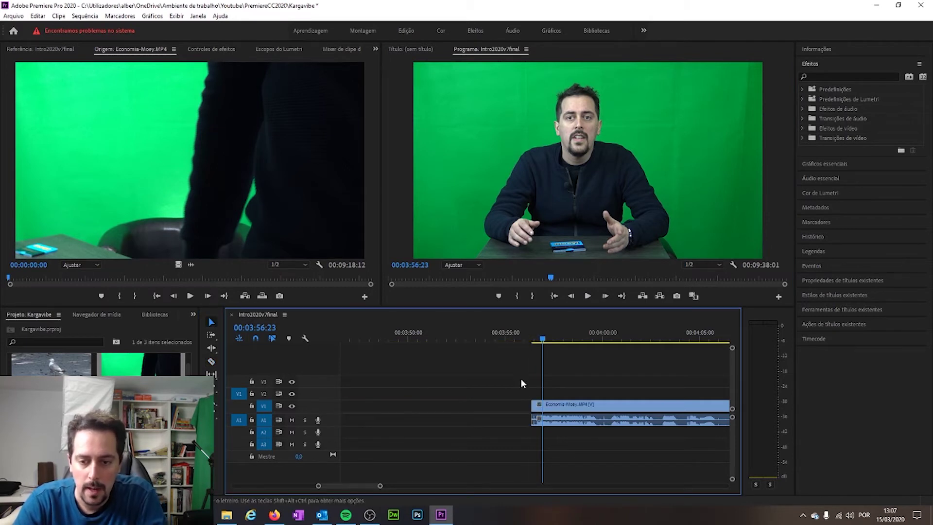
pyautogui.click(523, 340)
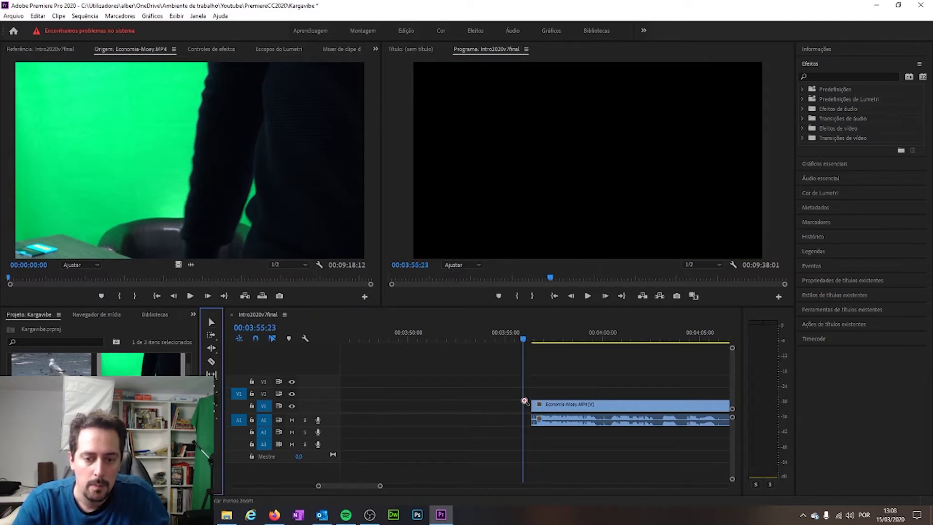
# Zoom the timeline back out and return to the Selection tool.
pyautogui.press('z')
pyautogui.keyDown('alt'); pyautogui.click(578, 394); pyautogui.keyUp('alt')
pyautogui.keyDown('alt'); pyautogui.click(581, 386); pyautogui.keyUp('alt')
pyautogui.keyDown('alt'); pyautogui.click(588, 387); pyautogui.keyUp('alt')
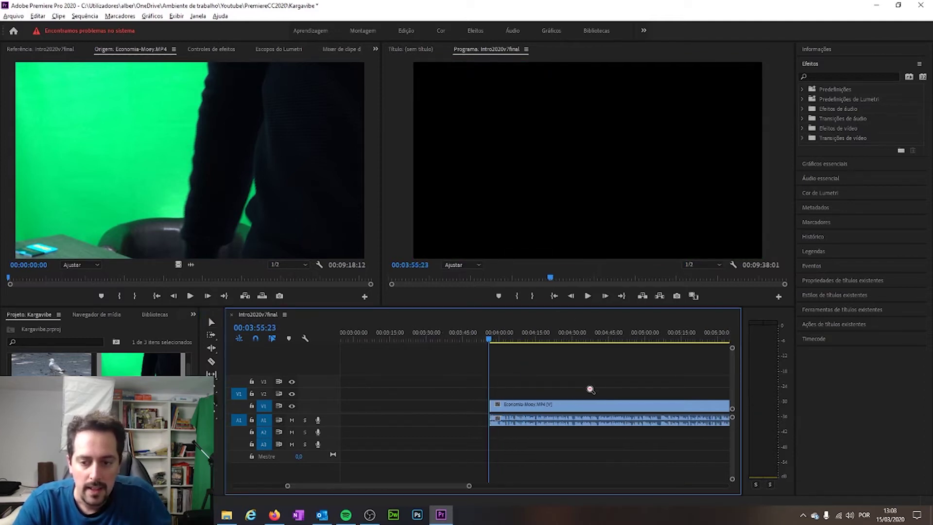
pyautogui.click(211, 321)
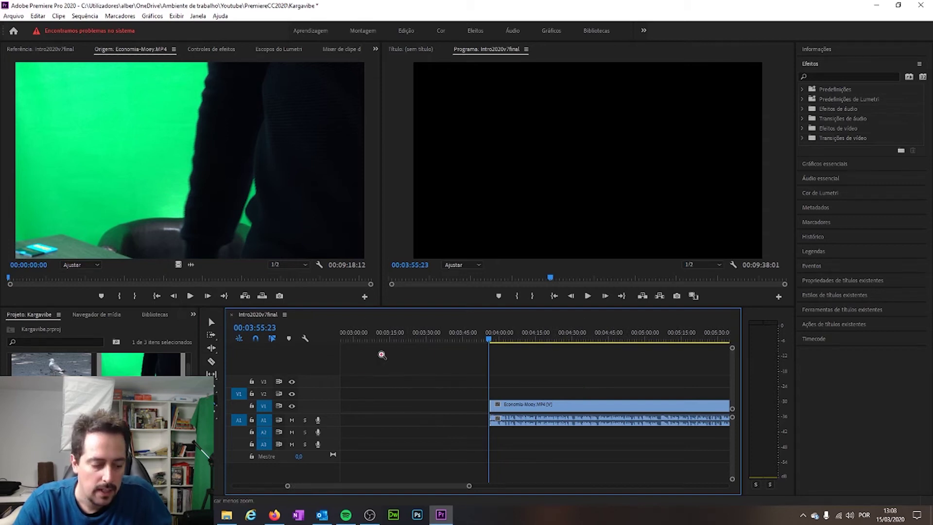
# Slide the trimmed Economia-Moey.MP4 clip earlier, to about 00:00:24 right after the intro.
pyautogui.moveTo(530, 403); pyautogui.dragTo(432, 404)
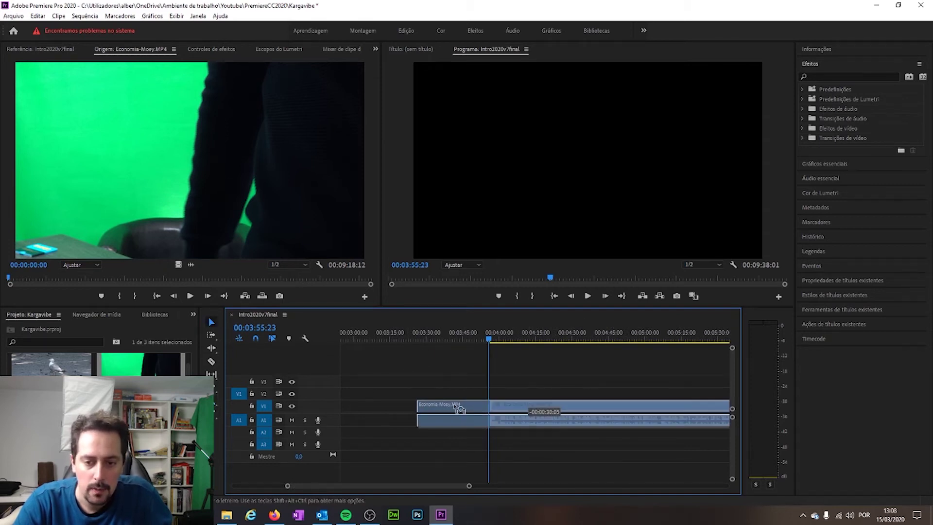
pyautogui.moveTo(433, 486); pyautogui.dragTo(399, 485)
pyautogui.moveTo(666, 406); pyautogui.dragTo(373, 407)
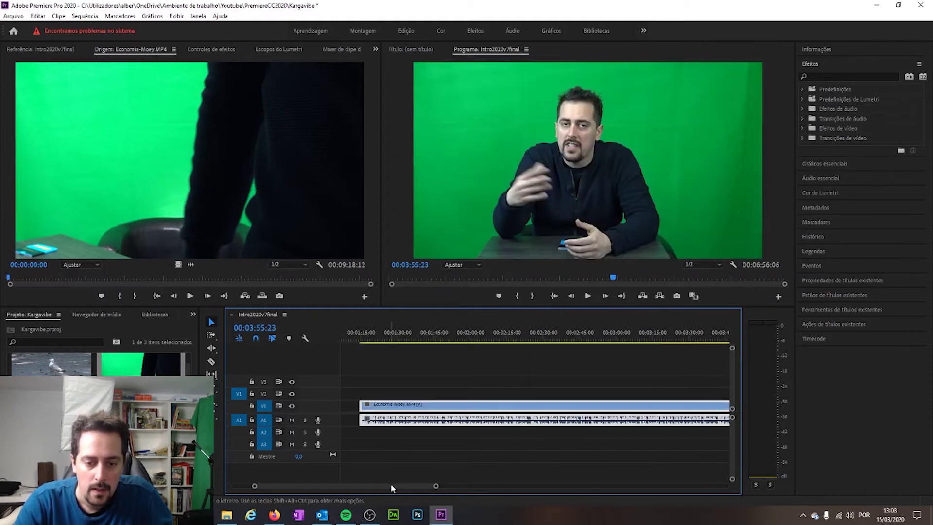
pyautogui.moveTo(391, 485); pyautogui.dragTo(357, 486)
pyautogui.moveTo(535, 406); pyautogui.dragTo(412, 406)
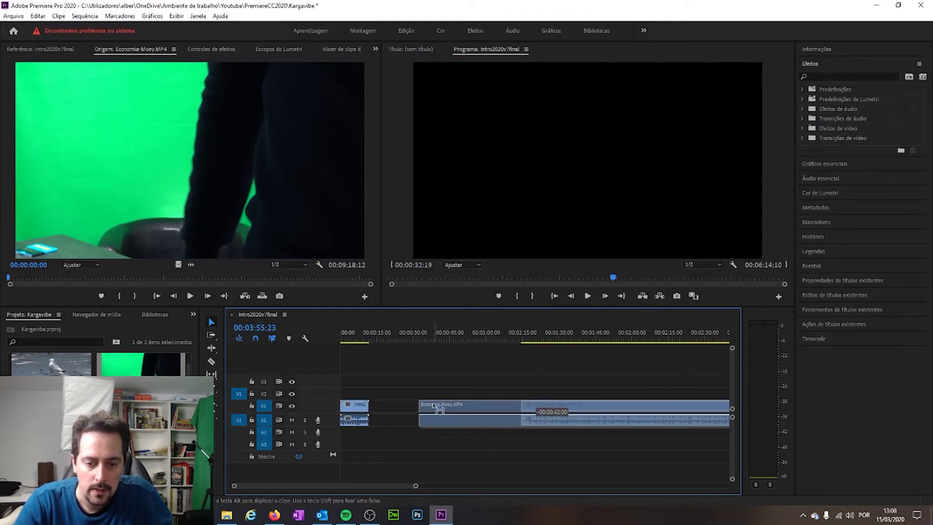
# Play the sequence across the cut from the intro into the talking-head clip.
pyautogui.moveTo(387, 336); pyautogui.dragTo(398, 336)
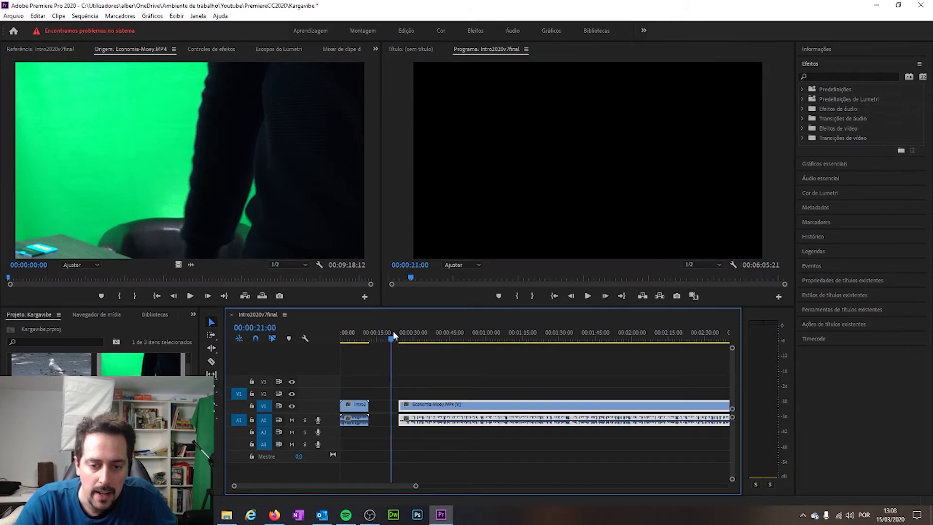
pyautogui.click(591, 293)
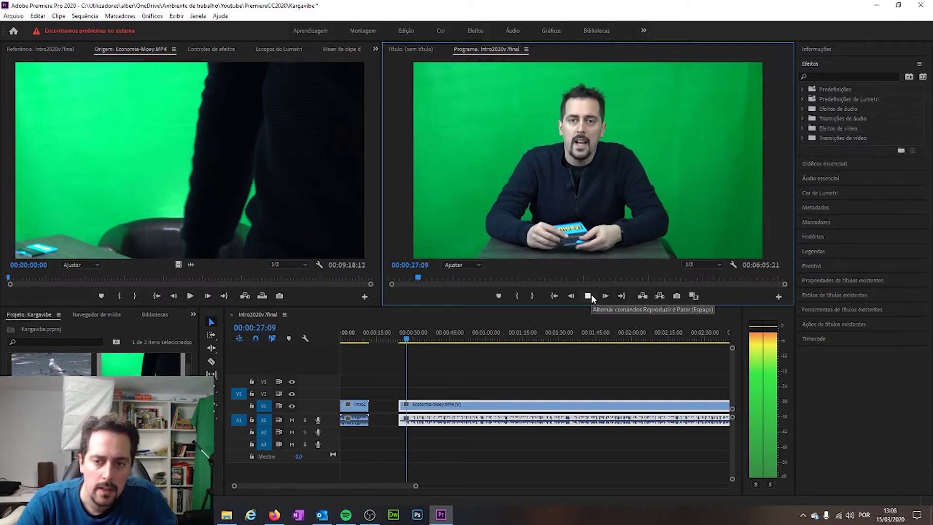
pyautogui.click(591, 294)
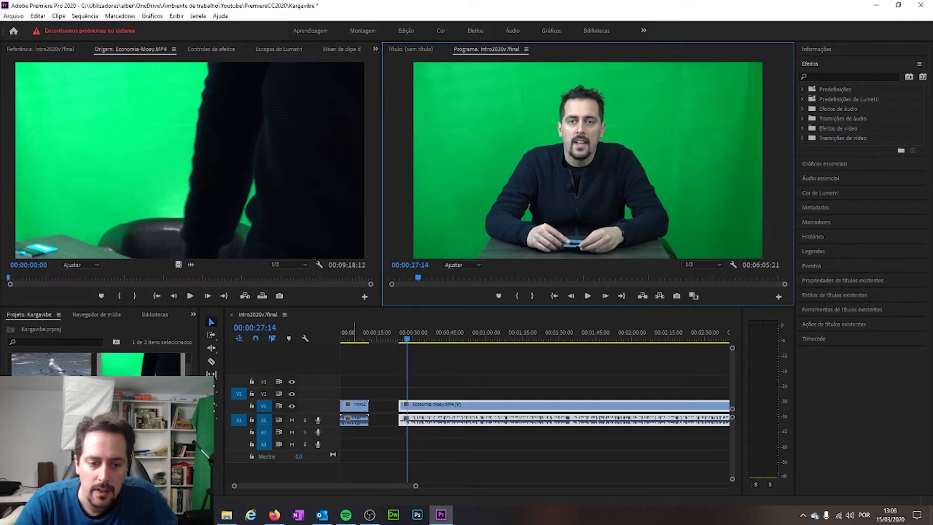
# Zoom the timeline in closely on the talking-head clip's start.
pyautogui.press('z')
pyautogui.click(415, 409)
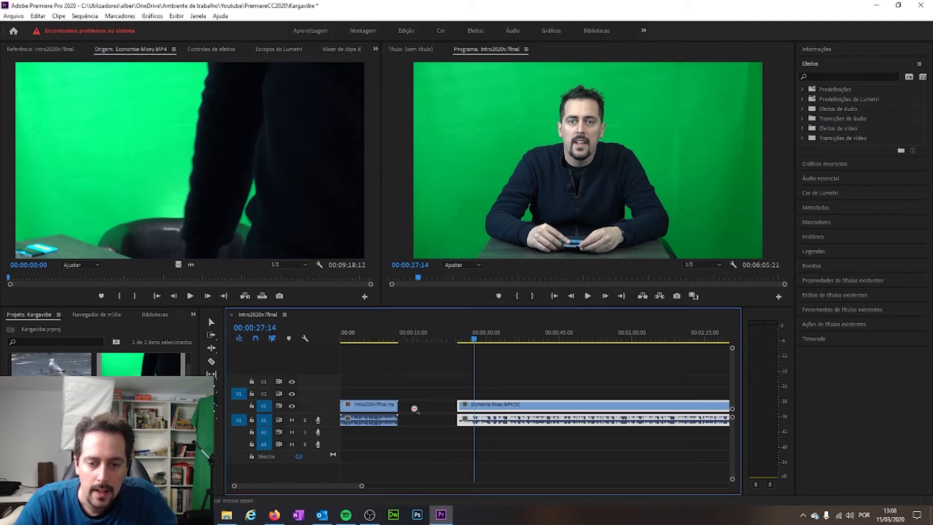
pyautogui.click(482, 406)
pyautogui.click(529, 400)
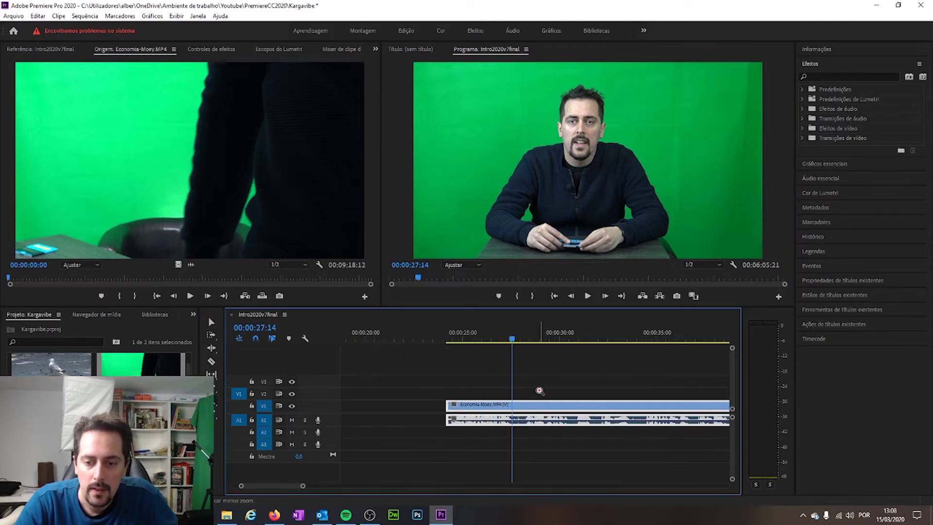
pyautogui.click(211, 322)
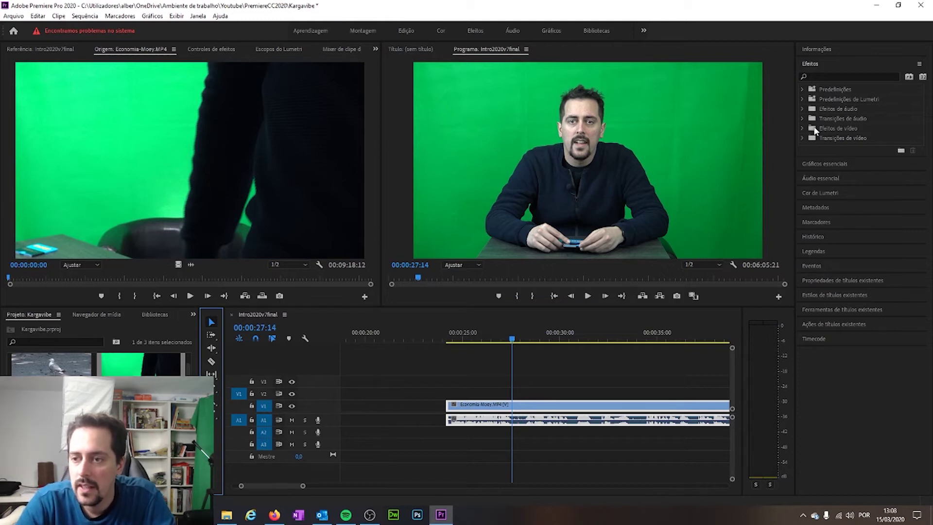
# Apply the Potência constante crossfade from Transições de áudio > Crossfade to the A1 clip's start.
pyautogui.click(802, 108)
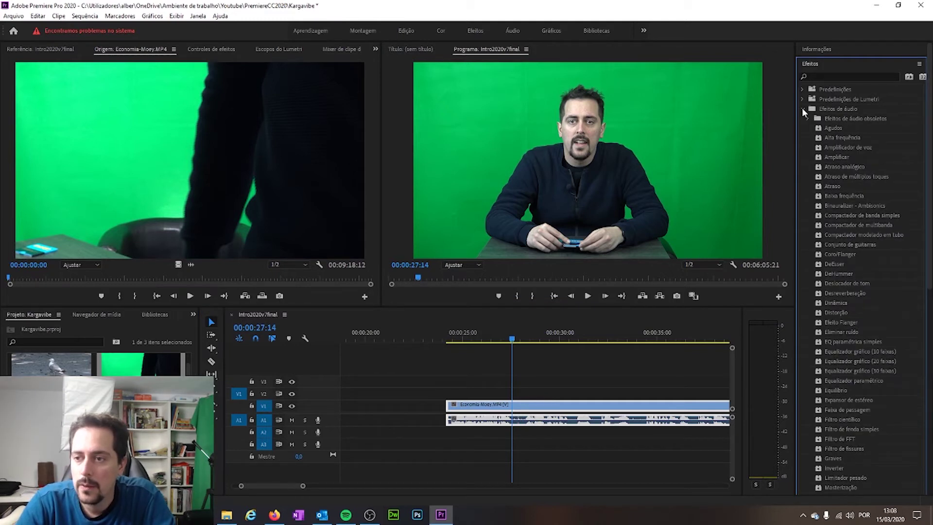
pyautogui.click(801, 108)
pyautogui.click(803, 117)
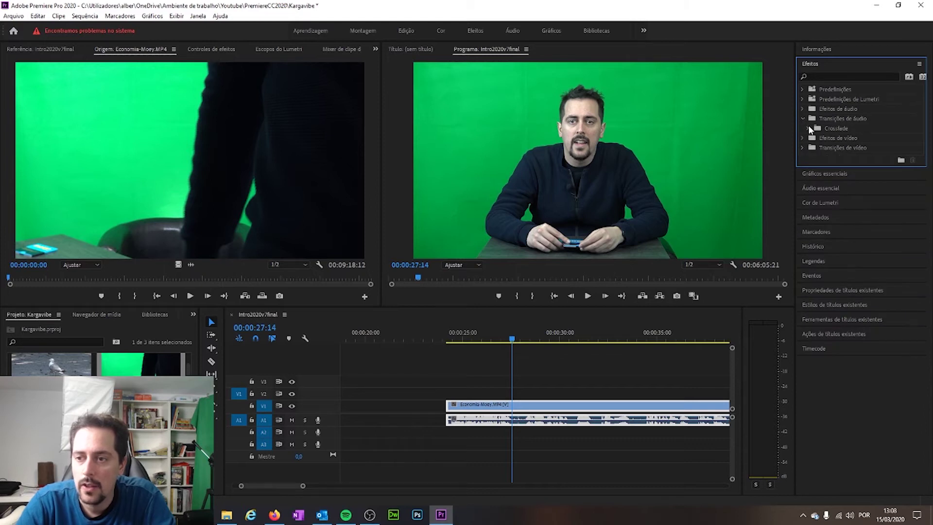
pyautogui.click(808, 127)
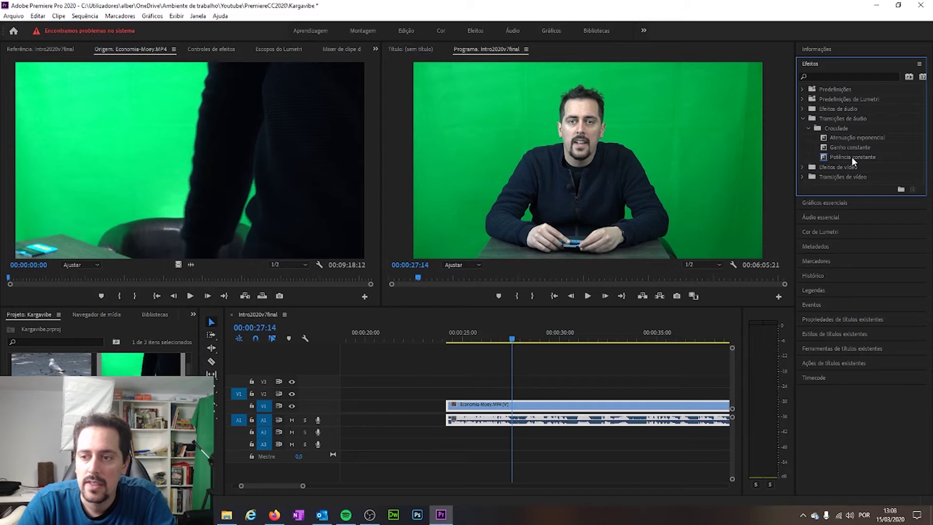
pyautogui.click(851, 156)
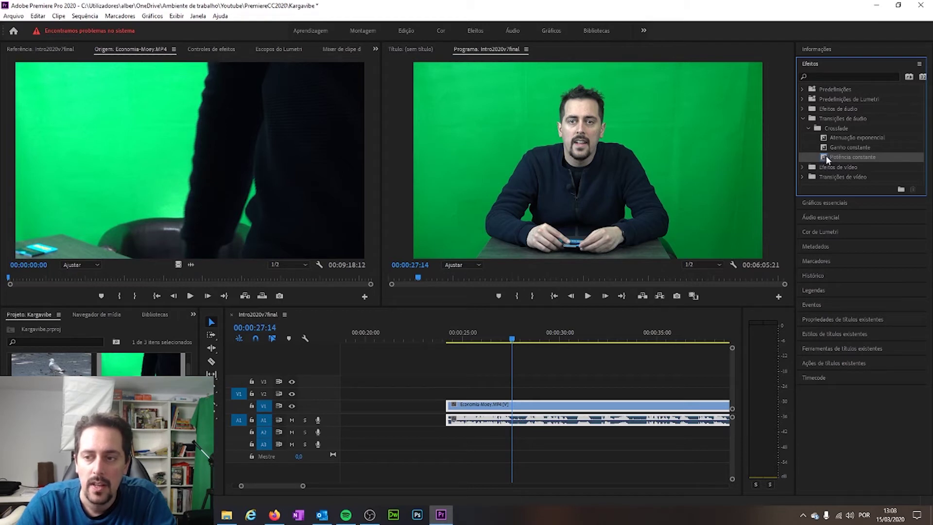
pyautogui.moveTo(850, 157); pyautogui.dragTo(594, 311)
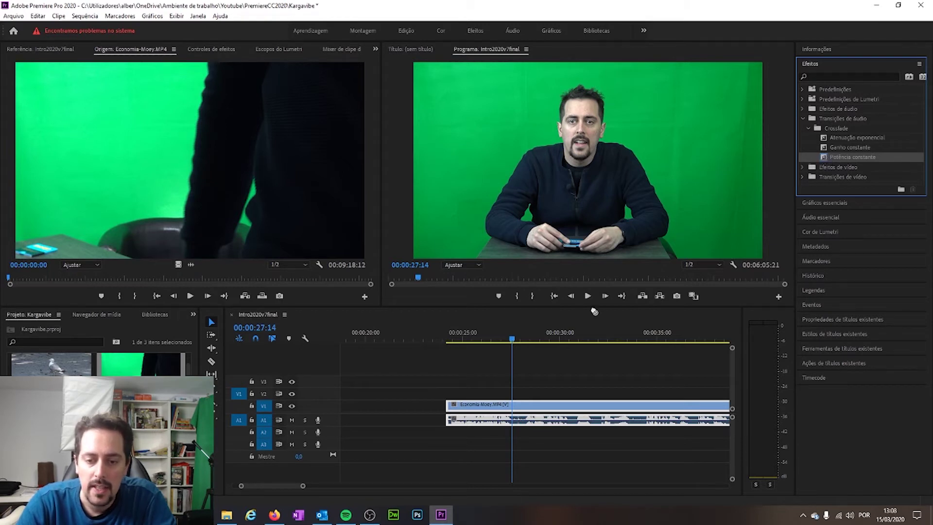
pyautogui.moveTo(456, 426); pyautogui.dragTo(454, 422)
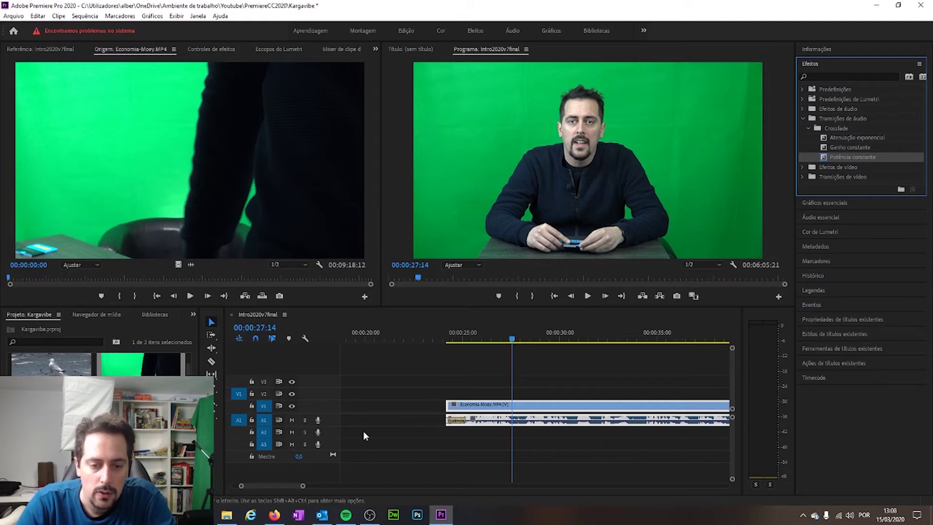
pyautogui.click(217, 407)
pyautogui.press('=')
pyautogui.press('=')
pyautogui.click(212, 333)
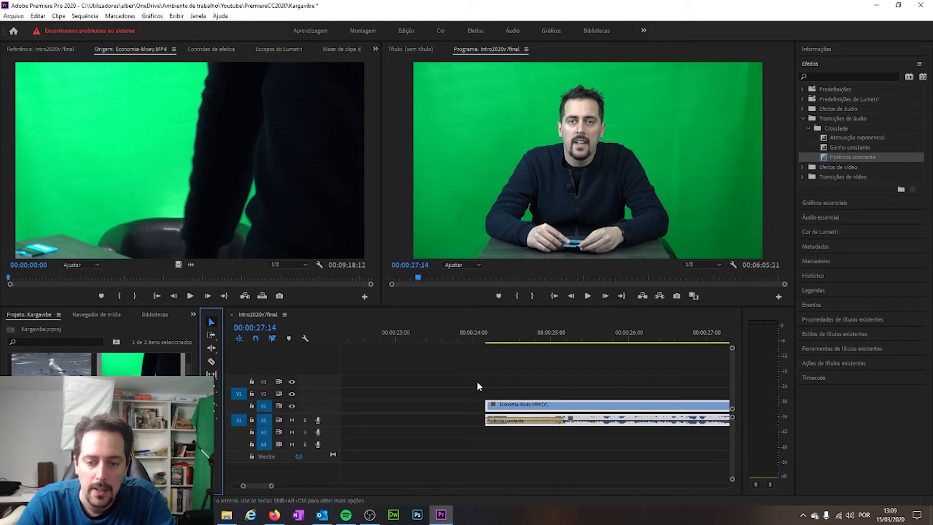
pyautogui.click(488, 334)
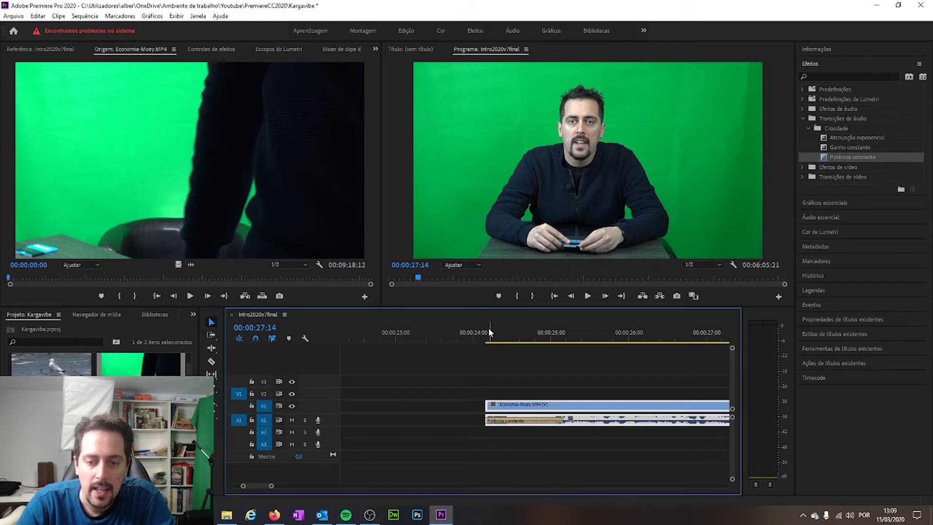
pyautogui.moveTo(487, 335); pyautogui.dragTo(485, 336)
pyautogui.click(590, 295)
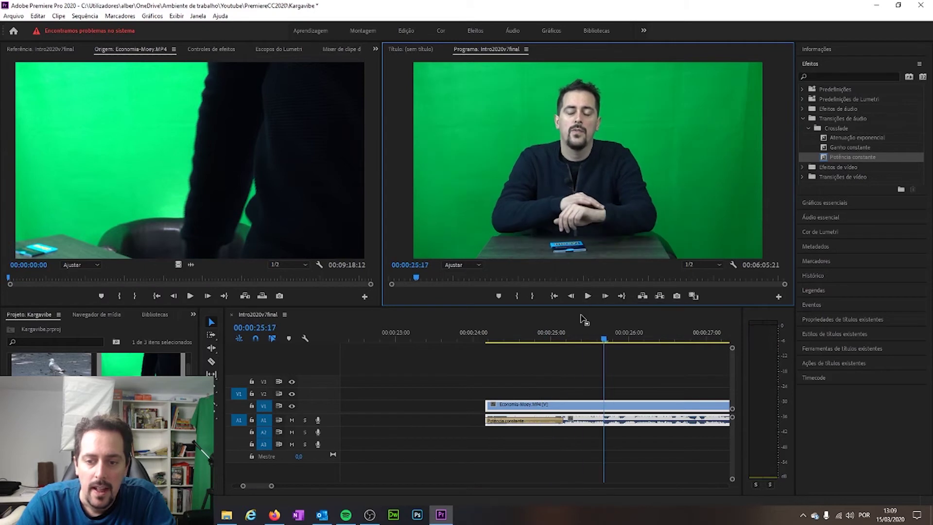
pyautogui.click(482, 336)
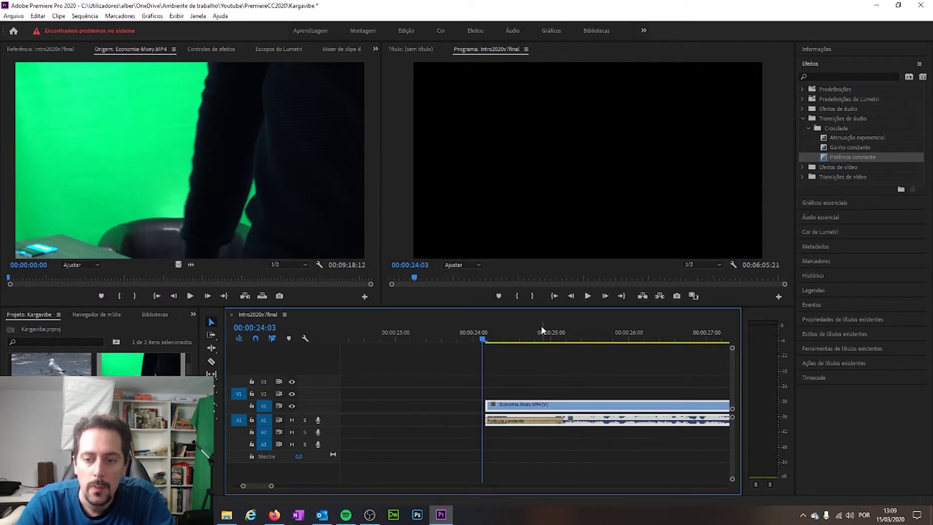
pyautogui.click(589, 297)
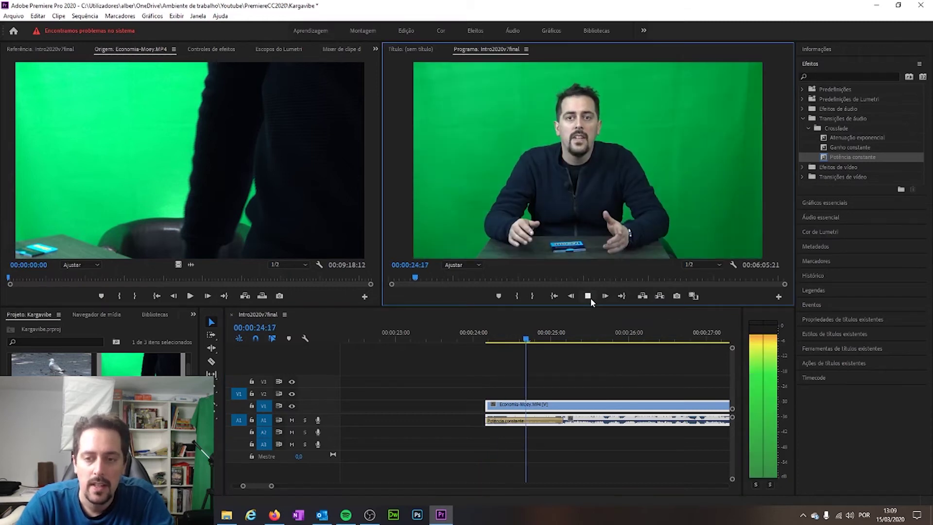
pyautogui.click(591, 298)
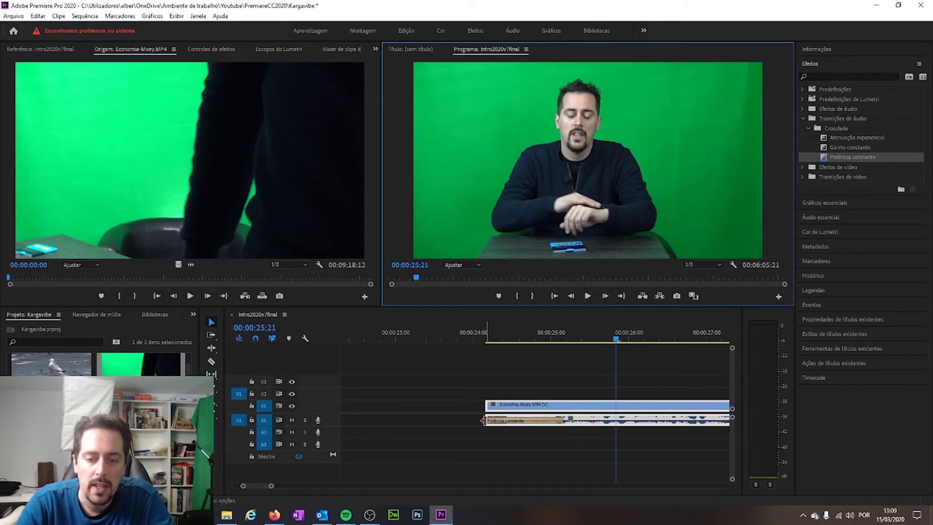
pyautogui.click(530, 422)
# Set the clip-start audio crossfade duration to 00:00:02:00.
pyautogui.rightClick(530, 423)
pyautogui.click(554, 426)
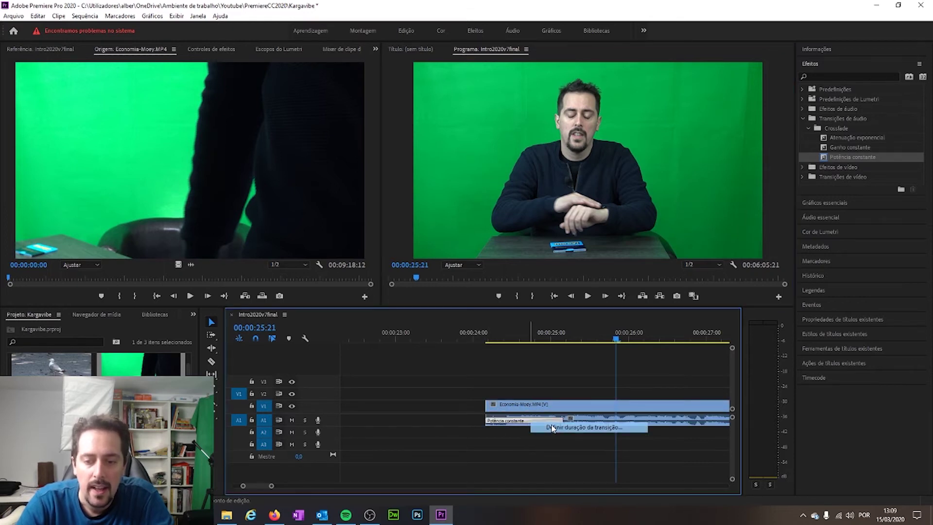
pyautogui.write('2:00')
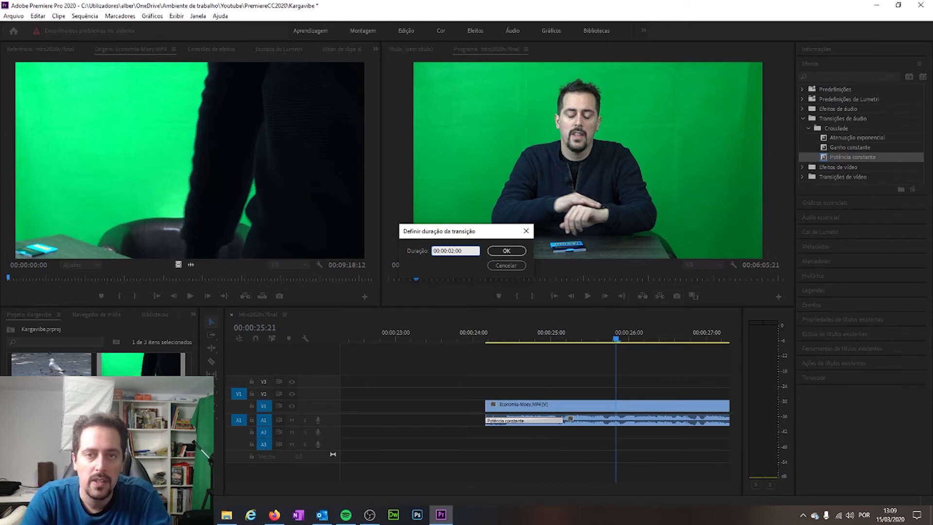
pyautogui.press('Return')
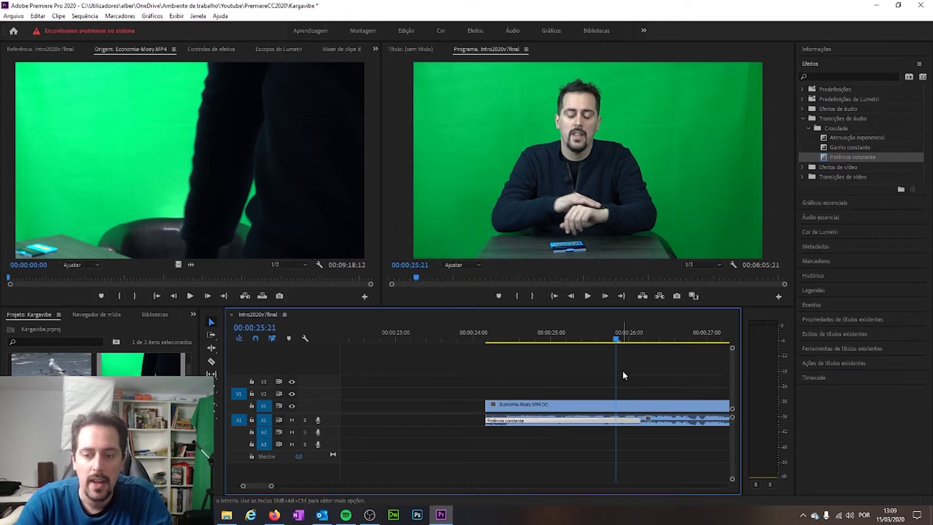
# Play back the 2-second fade-in, then scroll the timeline to the clip's end.
pyautogui.moveTo(616, 336); pyautogui.dragTo(476, 335)
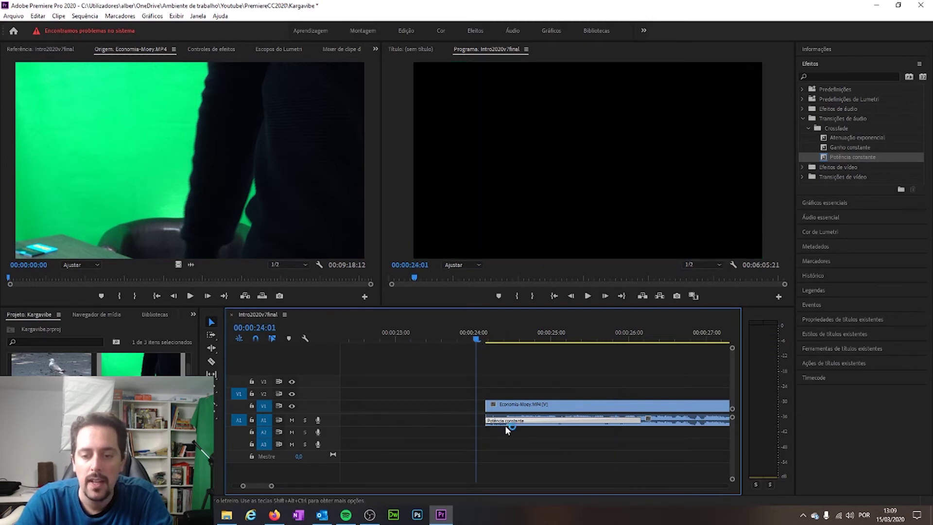
pyautogui.click(588, 296)
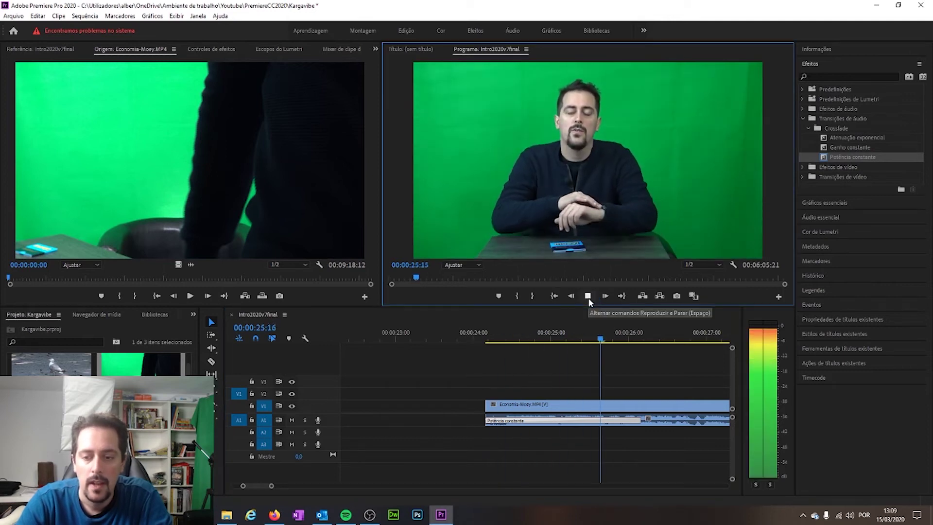
pyautogui.click(588, 296)
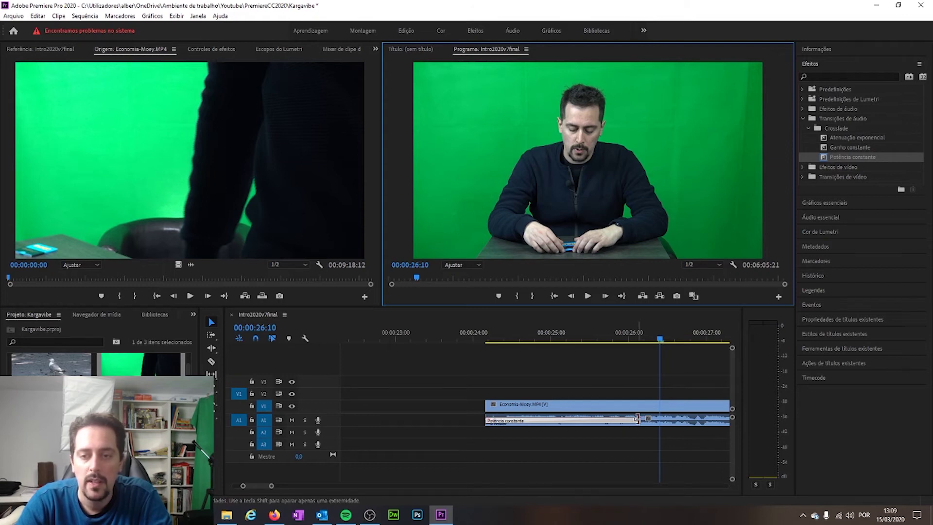
pyautogui.moveTo(260, 486)
pyautogui.mouseDown()
pyautogui.moveTo(408, 487)
pyautogui.moveTo(394, 486)
pyautogui.mouseUp()
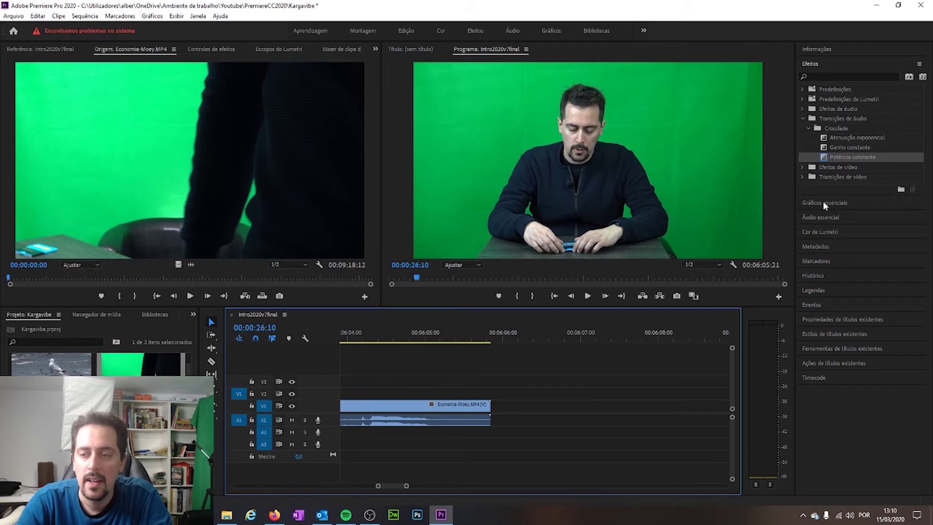
# Drop a Potência constante crossfade on the A1 clip's end and play it back.
pyautogui.moveTo(835, 161); pyautogui.dragTo(551, 368)
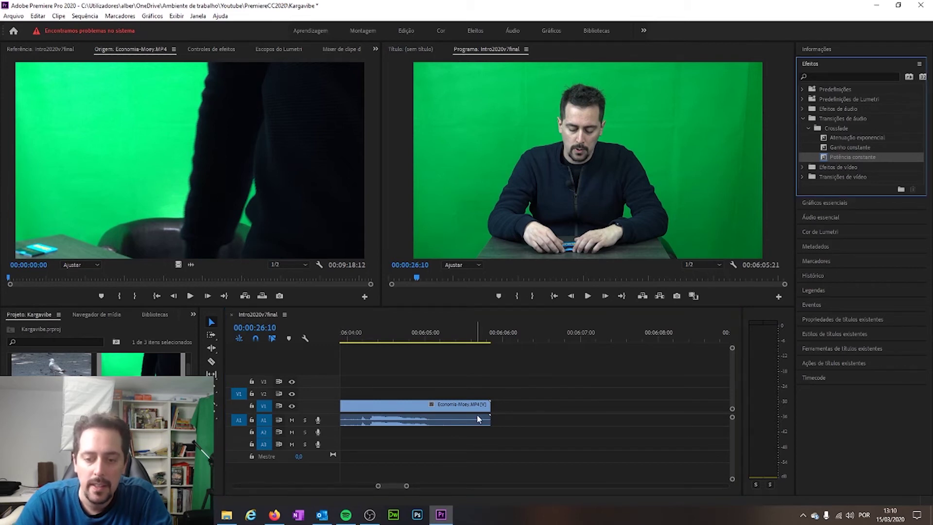
pyautogui.moveTo(478, 418); pyautogui.dragTo(488, 421)
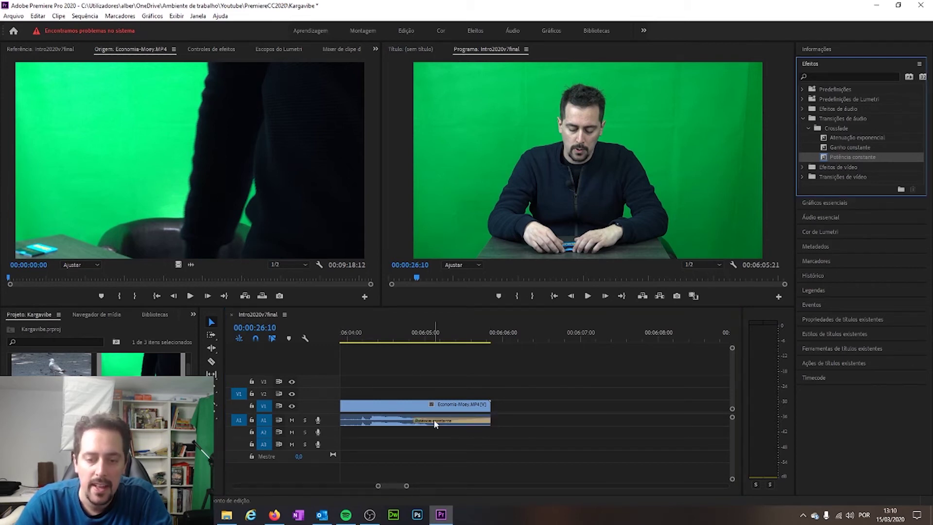
pyautogui.click(403, 339)
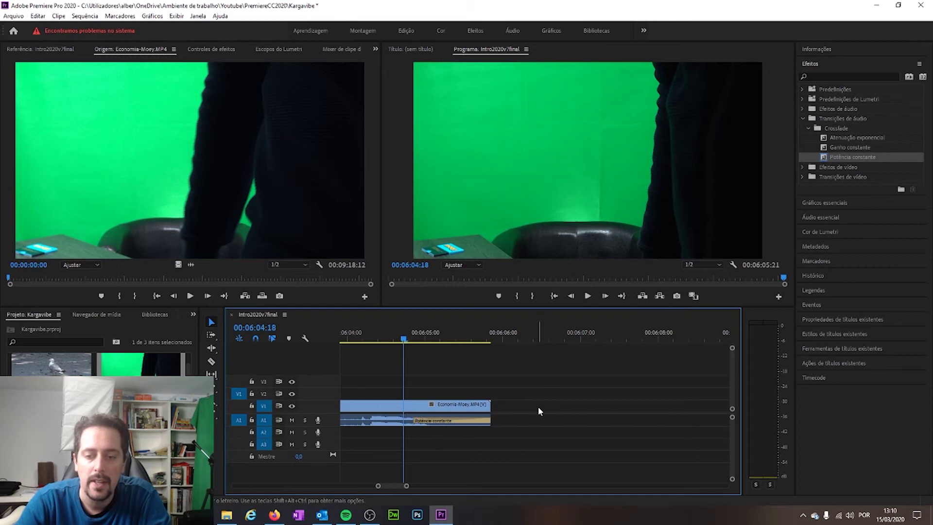
pyautogui.click(590, 296)
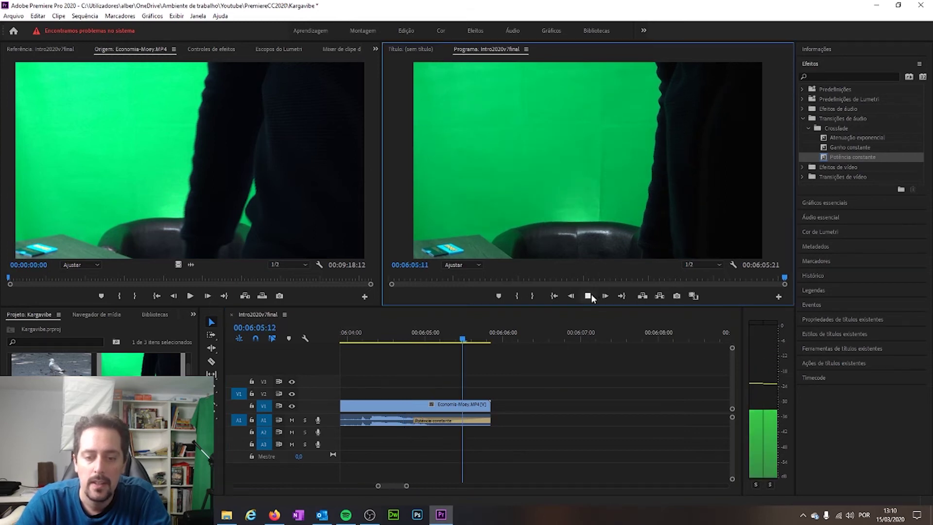
# Stop playback and replay the ending of the talking-head clip.
pyautogui.press('space')
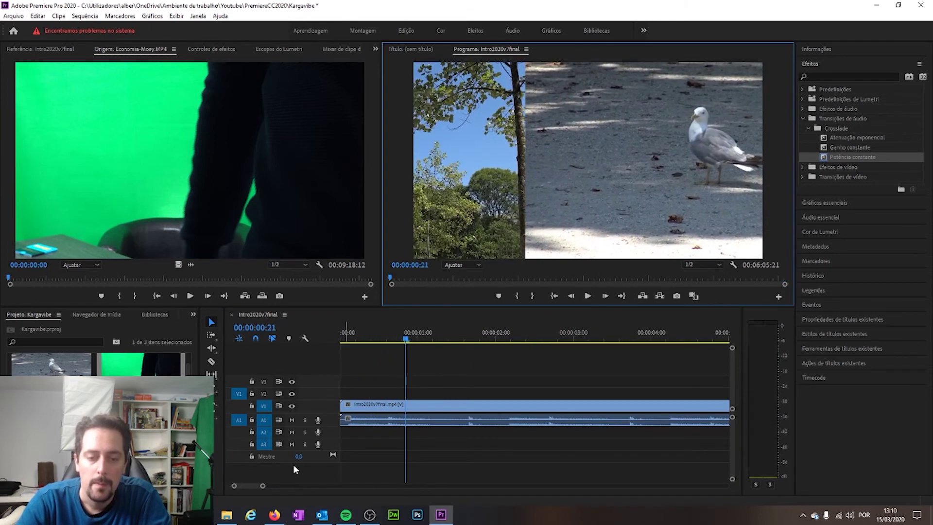
pyautogui.moveTo(253, 485)
pyautogui.mouseDown()
pyautogui.moveTo(417, 485)
pyautogui.moveTo(396, 493)
pyautogui.mouseUp()
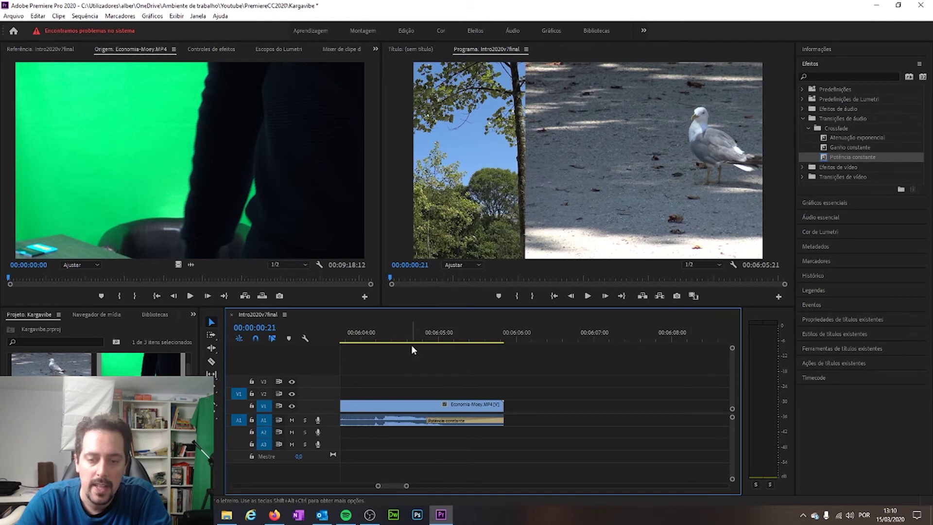
pyautogui.click(420, 337)
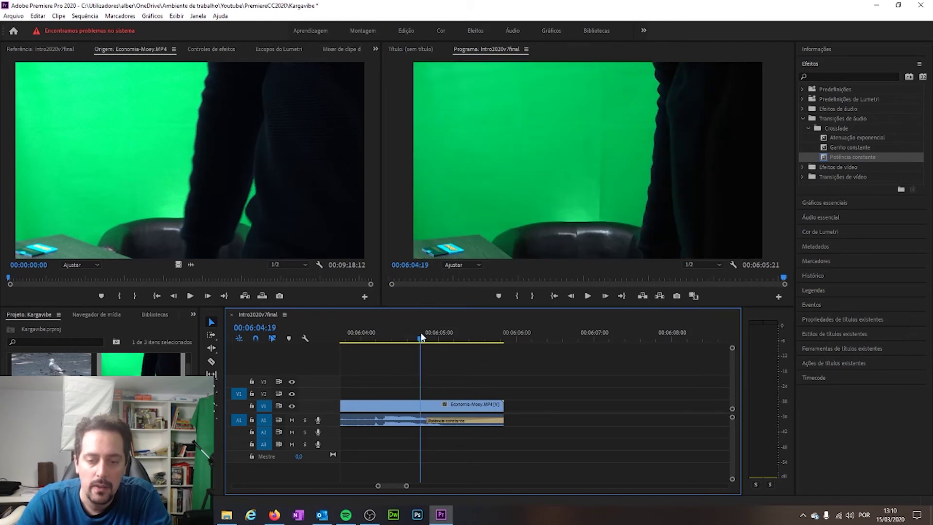
pyautogui.click(588, 297)
pyautogui.click(588, 296)
pyautogui.click(401, 340)
pyautogui.scroll(3, 396, 483)
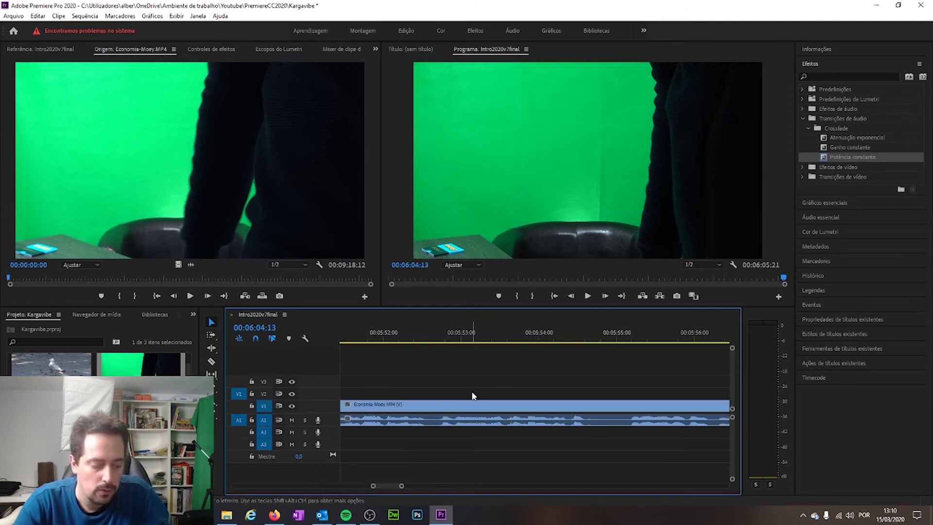
# Zoom the timeline, pick the Razor tool, and scrub to about 00:05:59:12.
pyautogui.press('z')
pyautogui.click(570, 395)
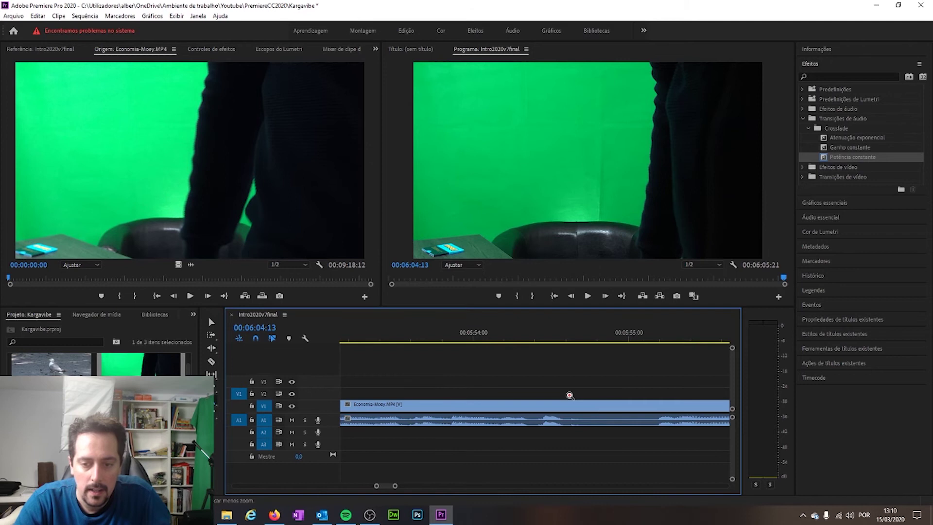
pyautogui.keyDown('alt'); pyautogui.click(583, 392); pyautogui.keyUp('alt')
pyautogui.keyDown('alt'); pyautogui.click(608, 391); pyautogui.keyUp('alt')
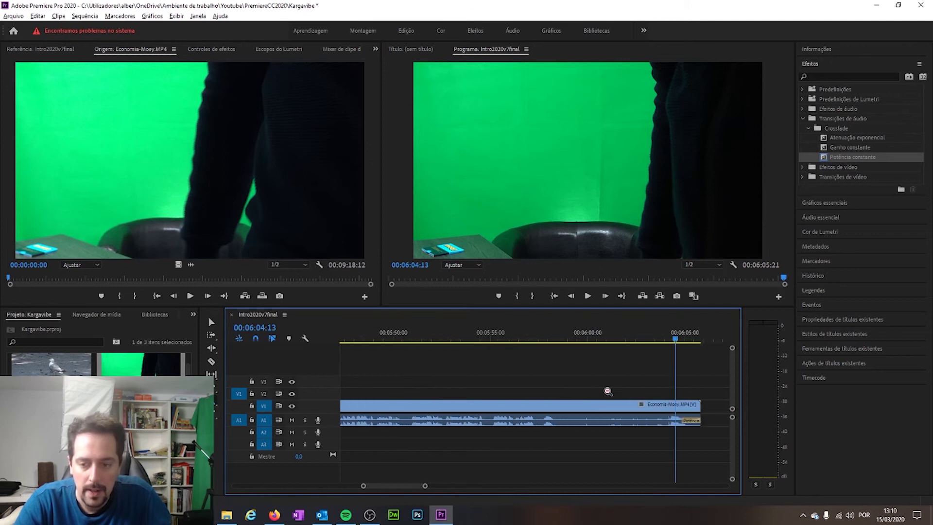
pyautogui.moveTo(393, 489); pyautogui.dragTo(397, 489)
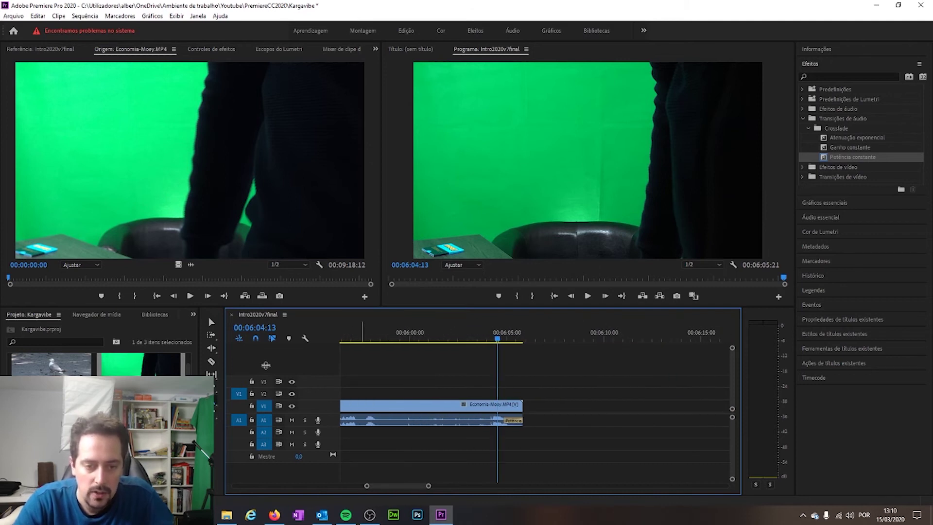
pyautogui.click(211, 361)
pyautogui.moveTo(496, 343); pyautogui.dragTo(399, 343)
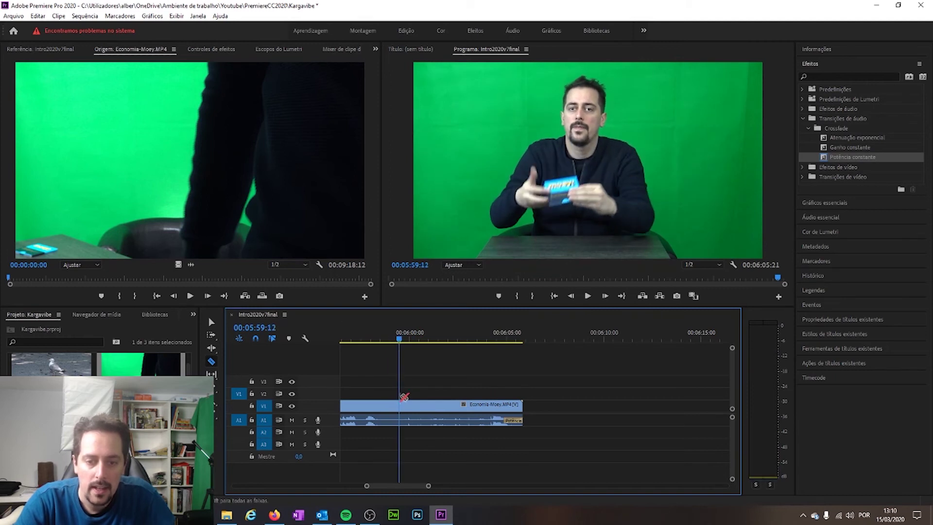
# Split the clip at 00:05:59:12 and delete the trailing piece.
pyautogui.click(401, 409)
pyautogui.press('v')
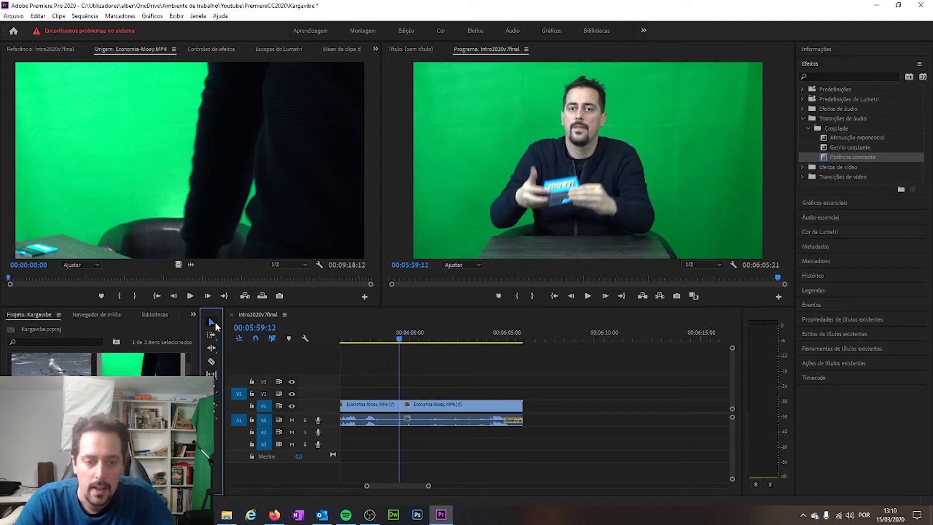
pyautogui.click(422, 409)
pyautogui.press('Delete')
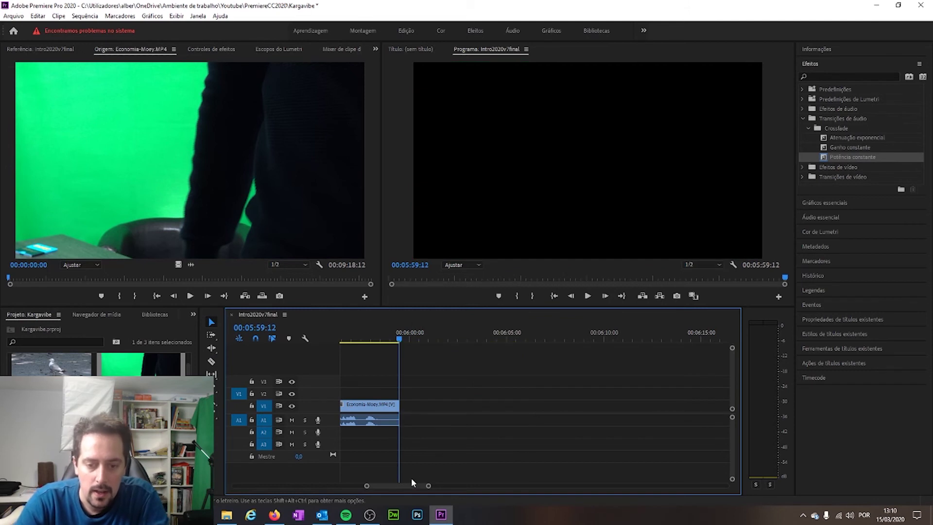
pyautogui.scroll(3, 409, 485)
# Add a Potência constante crossfade at the new A1 end and play it back.
pyautogui.moveTo(852, 157); pyautogui.dragTo(602, 420)
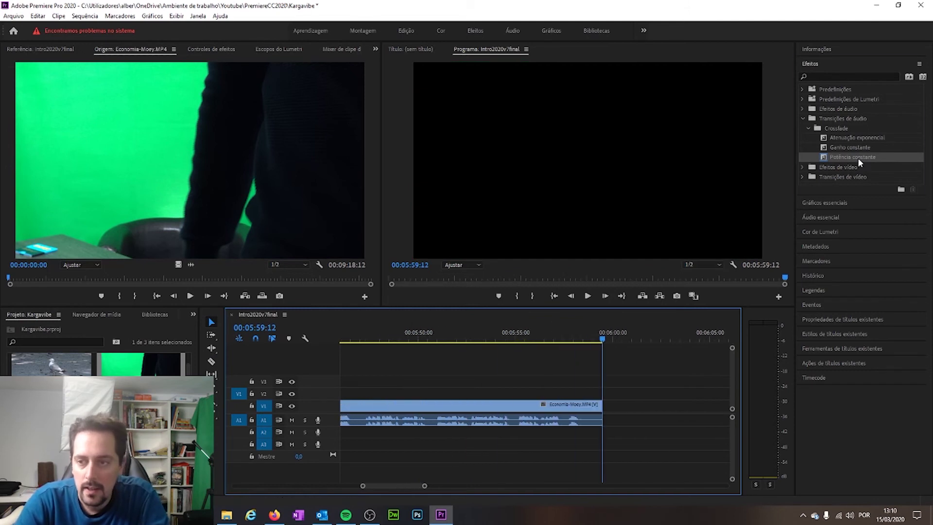
pyautogui.click(576, 336)
pyautogui.click(587, 296)
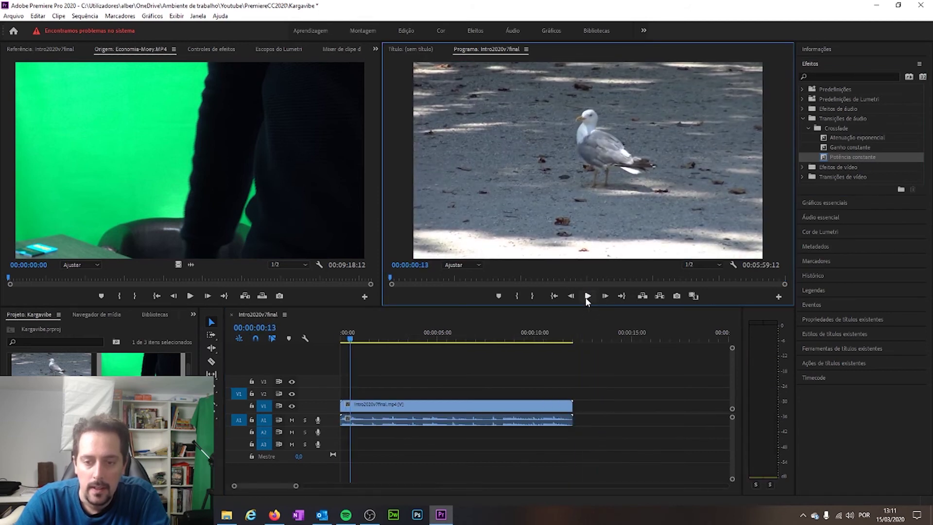
pyautogui.click(283, 493)
pyautogui.moveTo(290, 486); pyautogui.dragTo(411, 486)
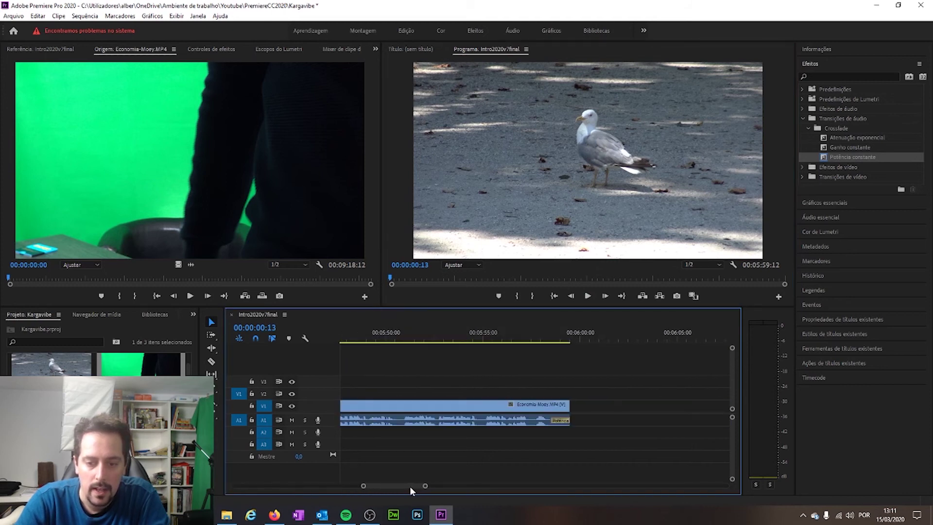
pyautogui.click(535, 340)
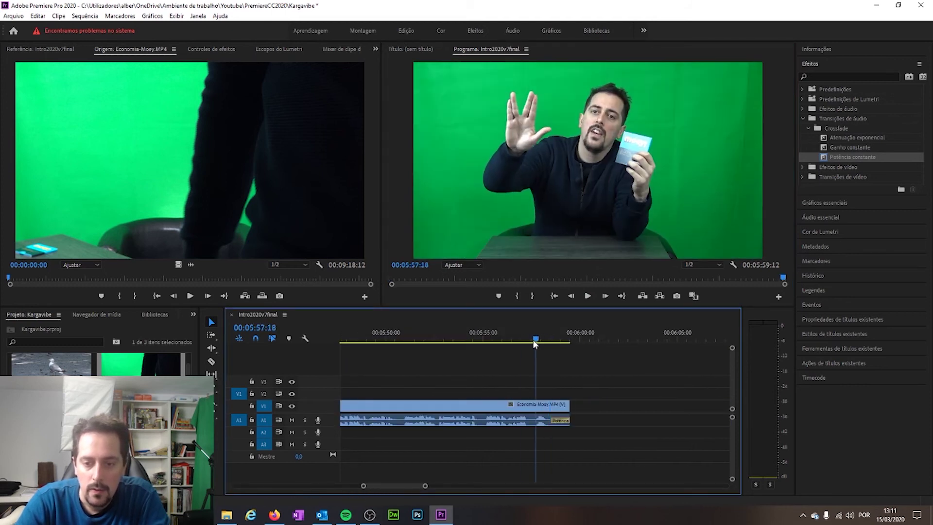
pyautogui.moveTo(535, 343); pyautogui.dragTo(508, 340)
# Set the clip-end audio crossfade duration to 00:00:03:00.
pyautogui.rightClick(562, 422)
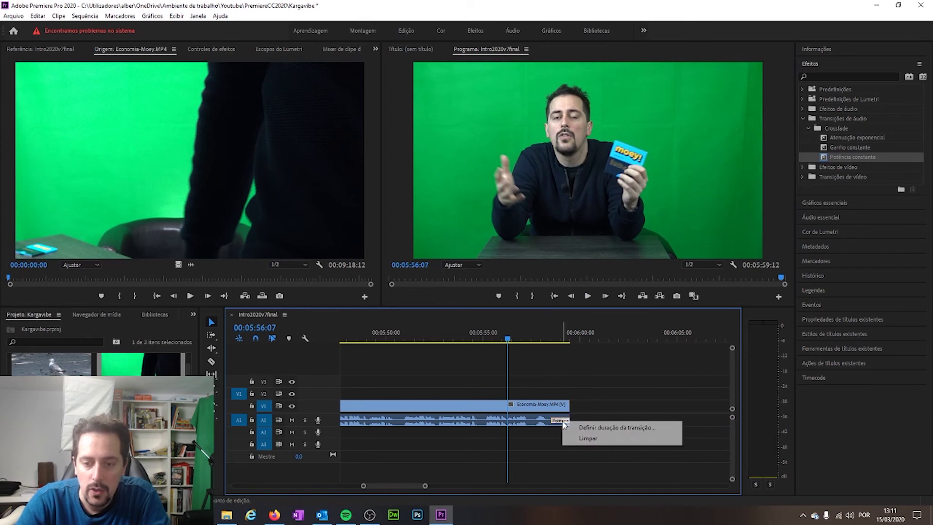
pyautogui.click(583, 427)
pyautogui.write('300')
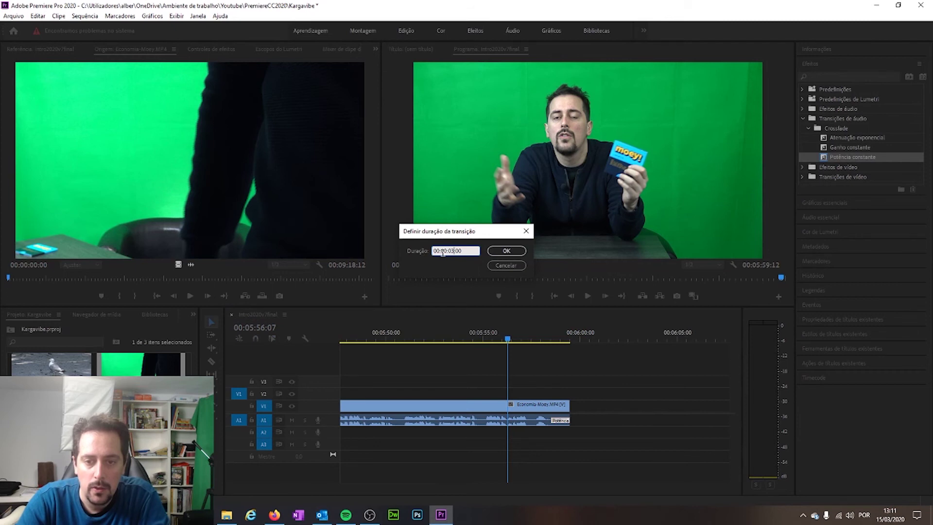
pyautogui.click(502, 250)
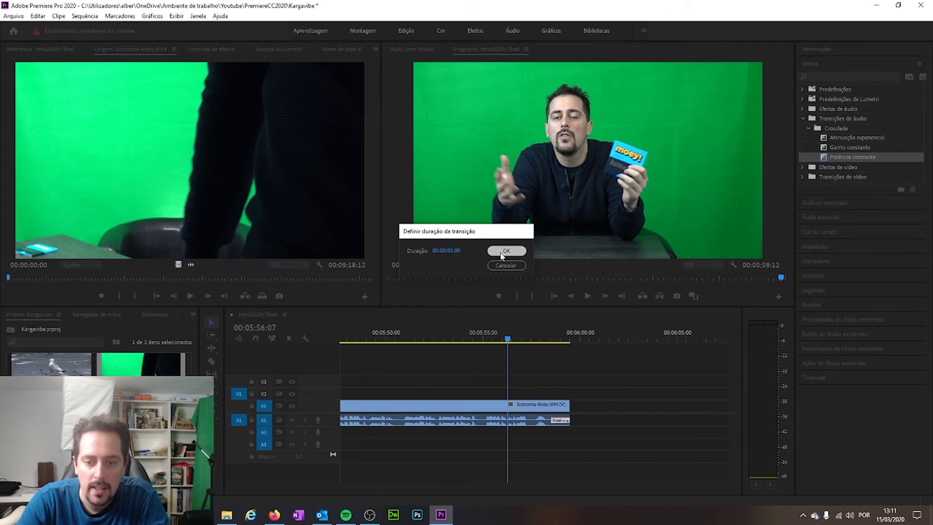
# Play back the 3-second end fade, then display the Potência constante crossfade's settings in Controles de efeitos.
pyautogui.click(589, 296)
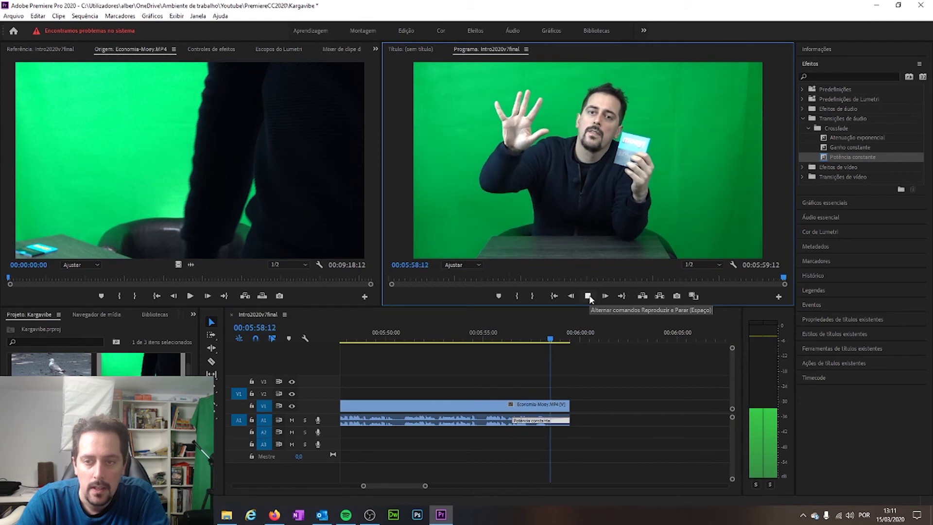
pyautogui.press('space')
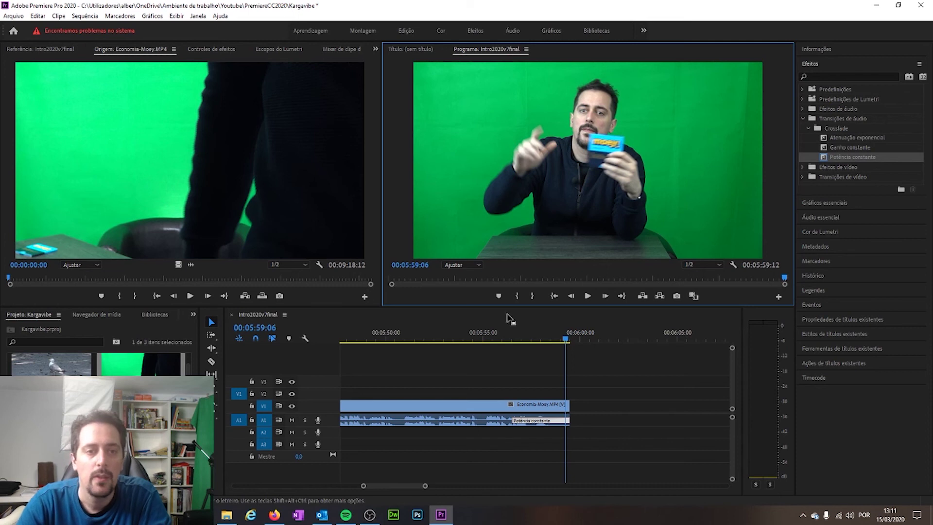
pyautogui.click(208, 48)
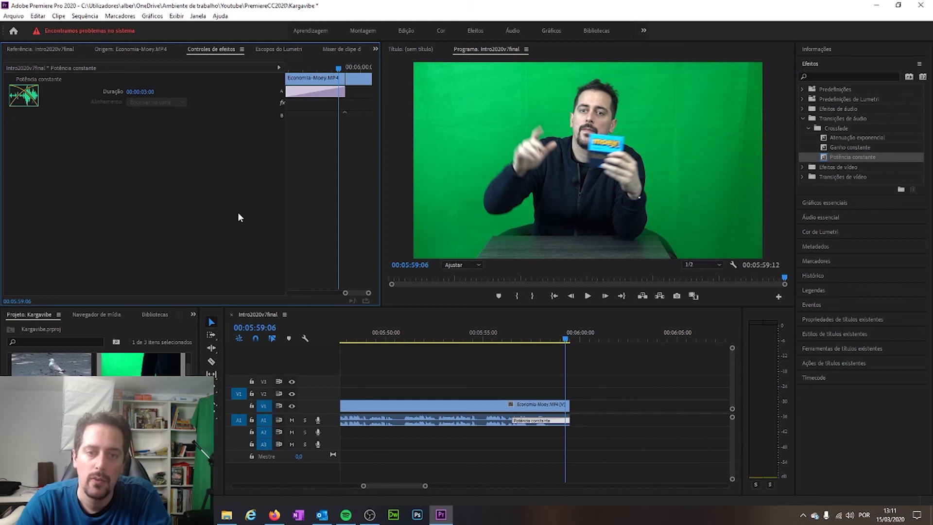
pyautogui.moveTo(556, 340); pyautogui.dragTo(502, 350)
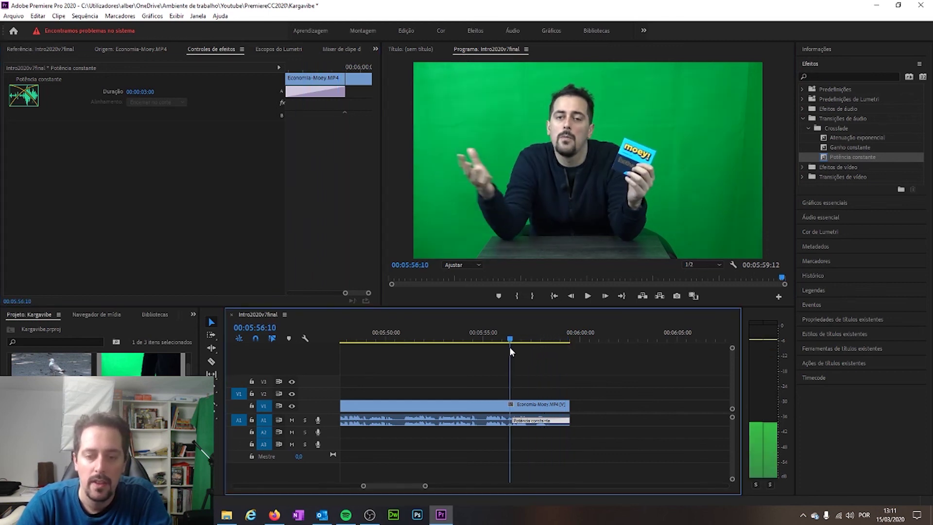